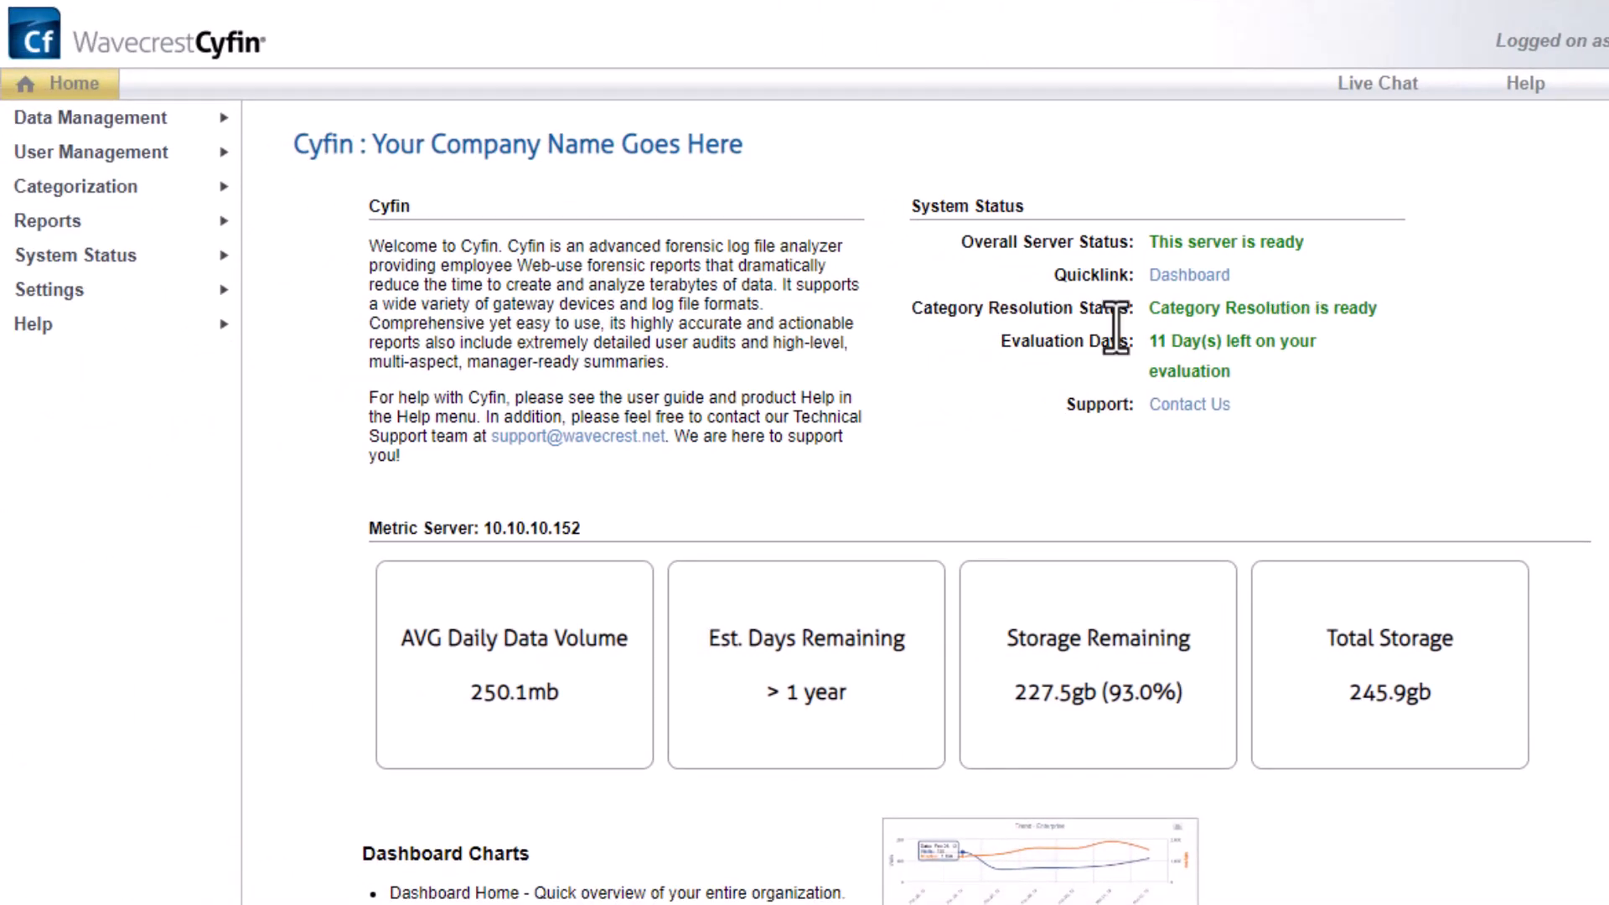
Open the report dashboard Visualizer and filter the preconfigured template galleries to Web, VPN and Office365.
click(71, 235)
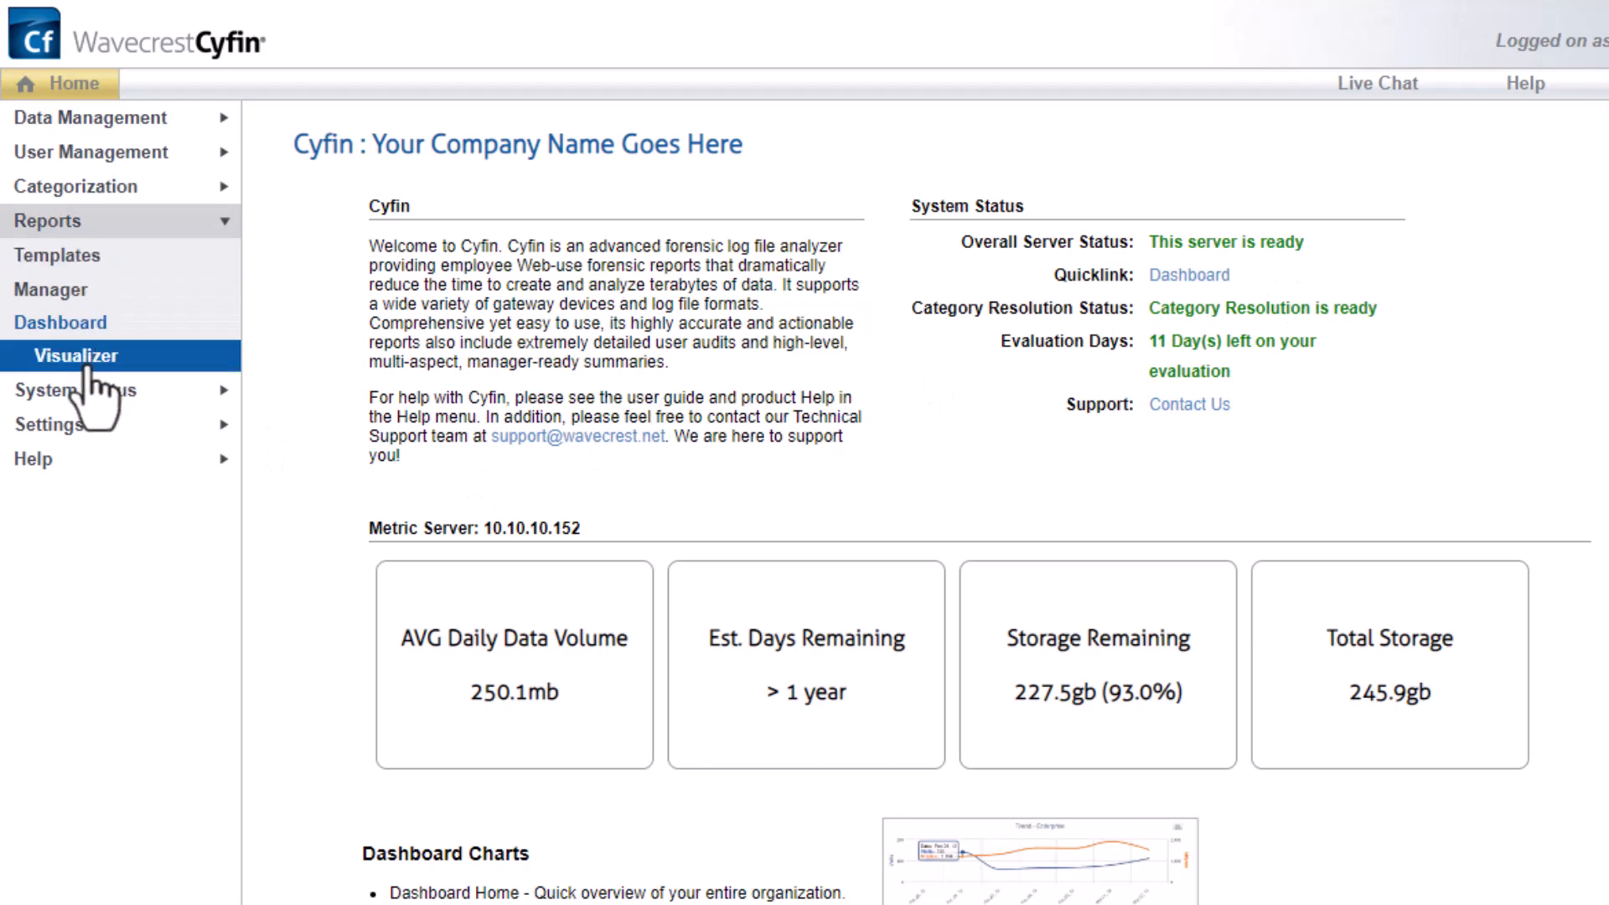
click(84, 356)
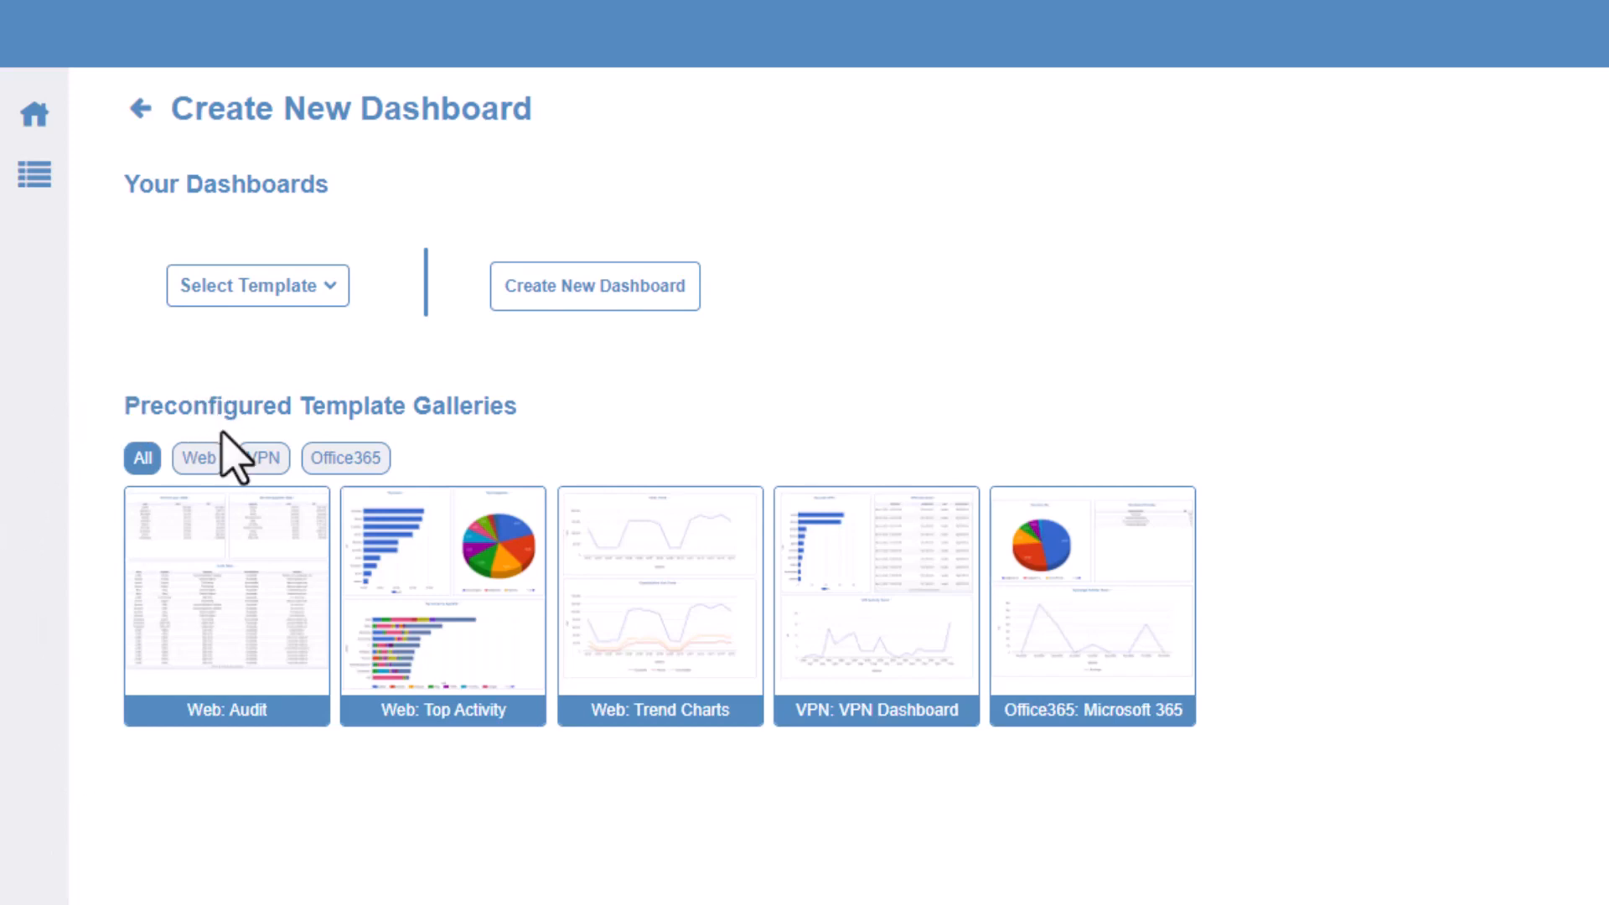
click(204, 474)
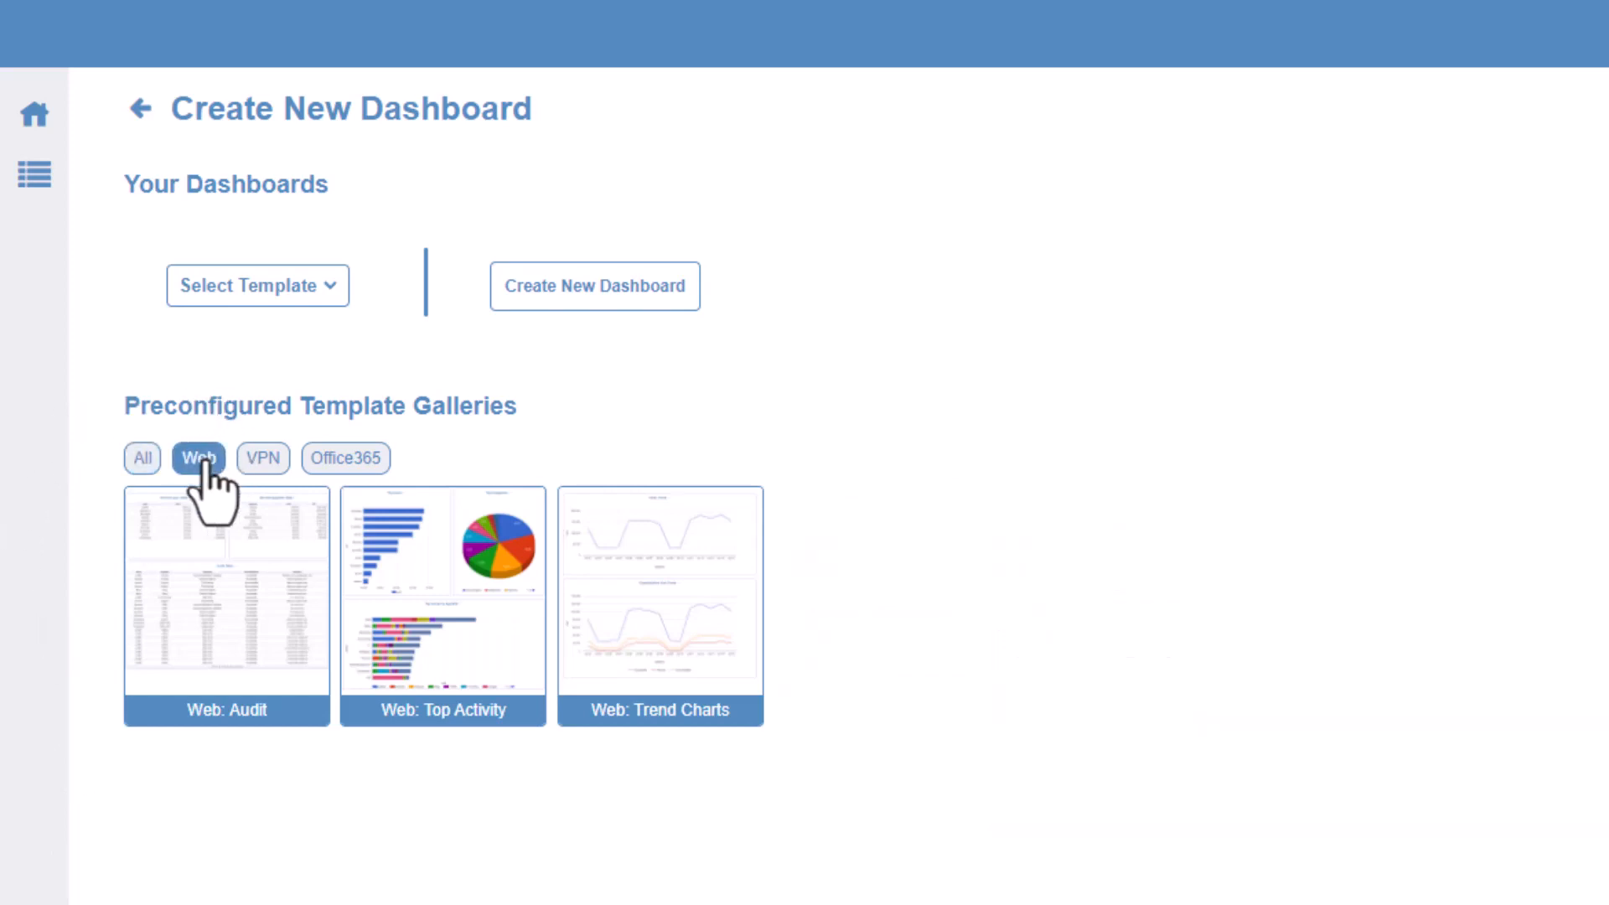
click(262, 459)
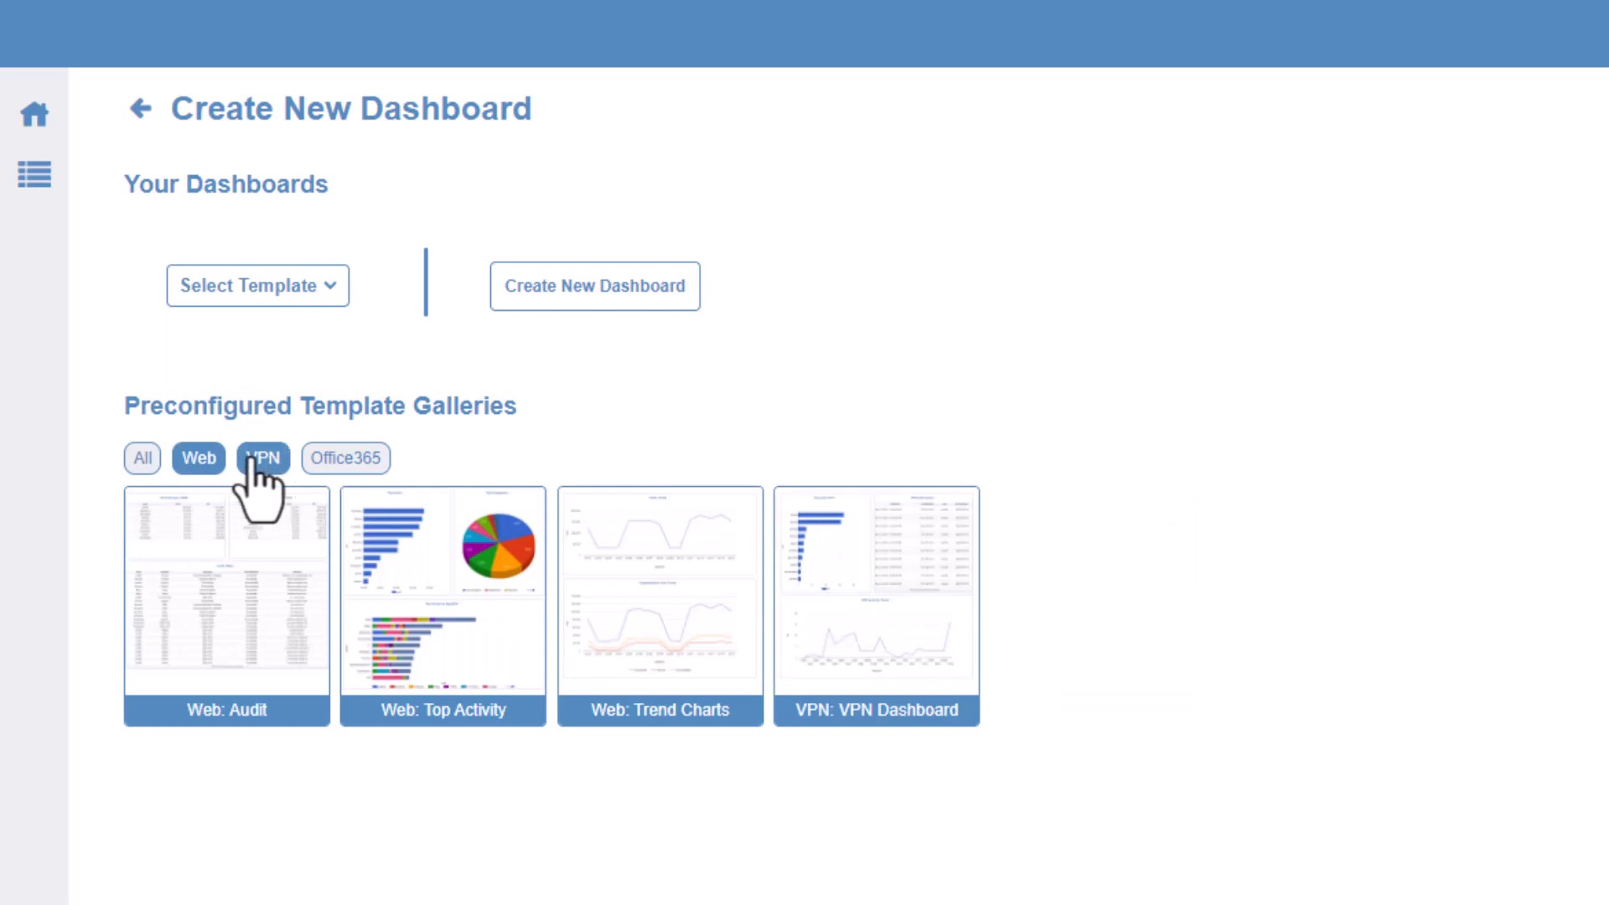
click(363, 463)
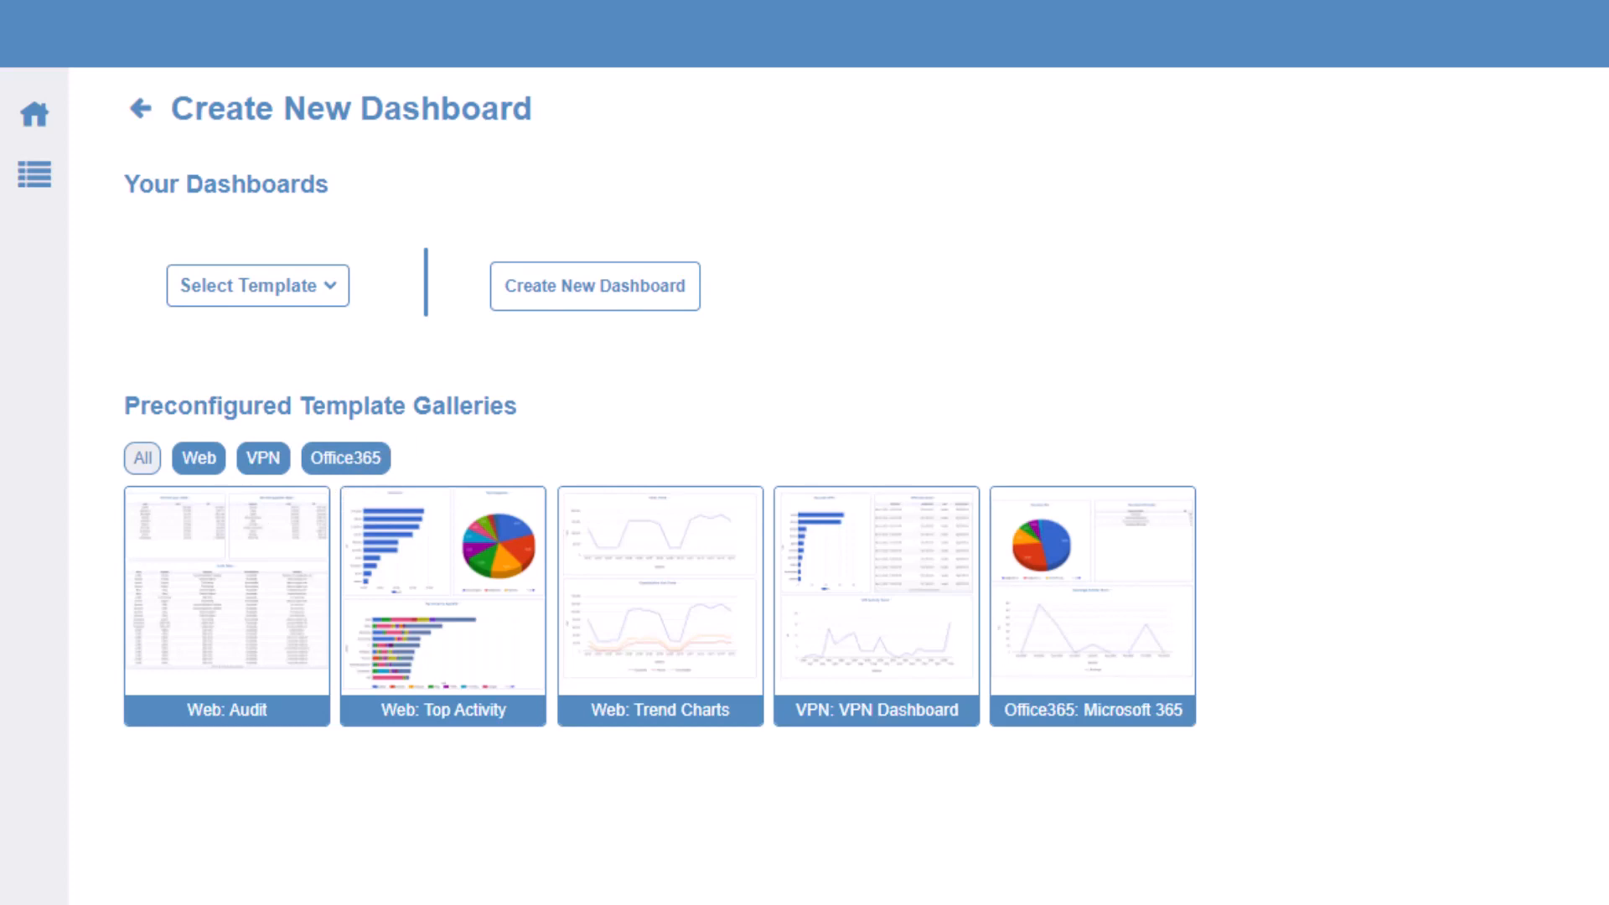
Preview the Web: Top Activity dashboard template.
click(420, 628)
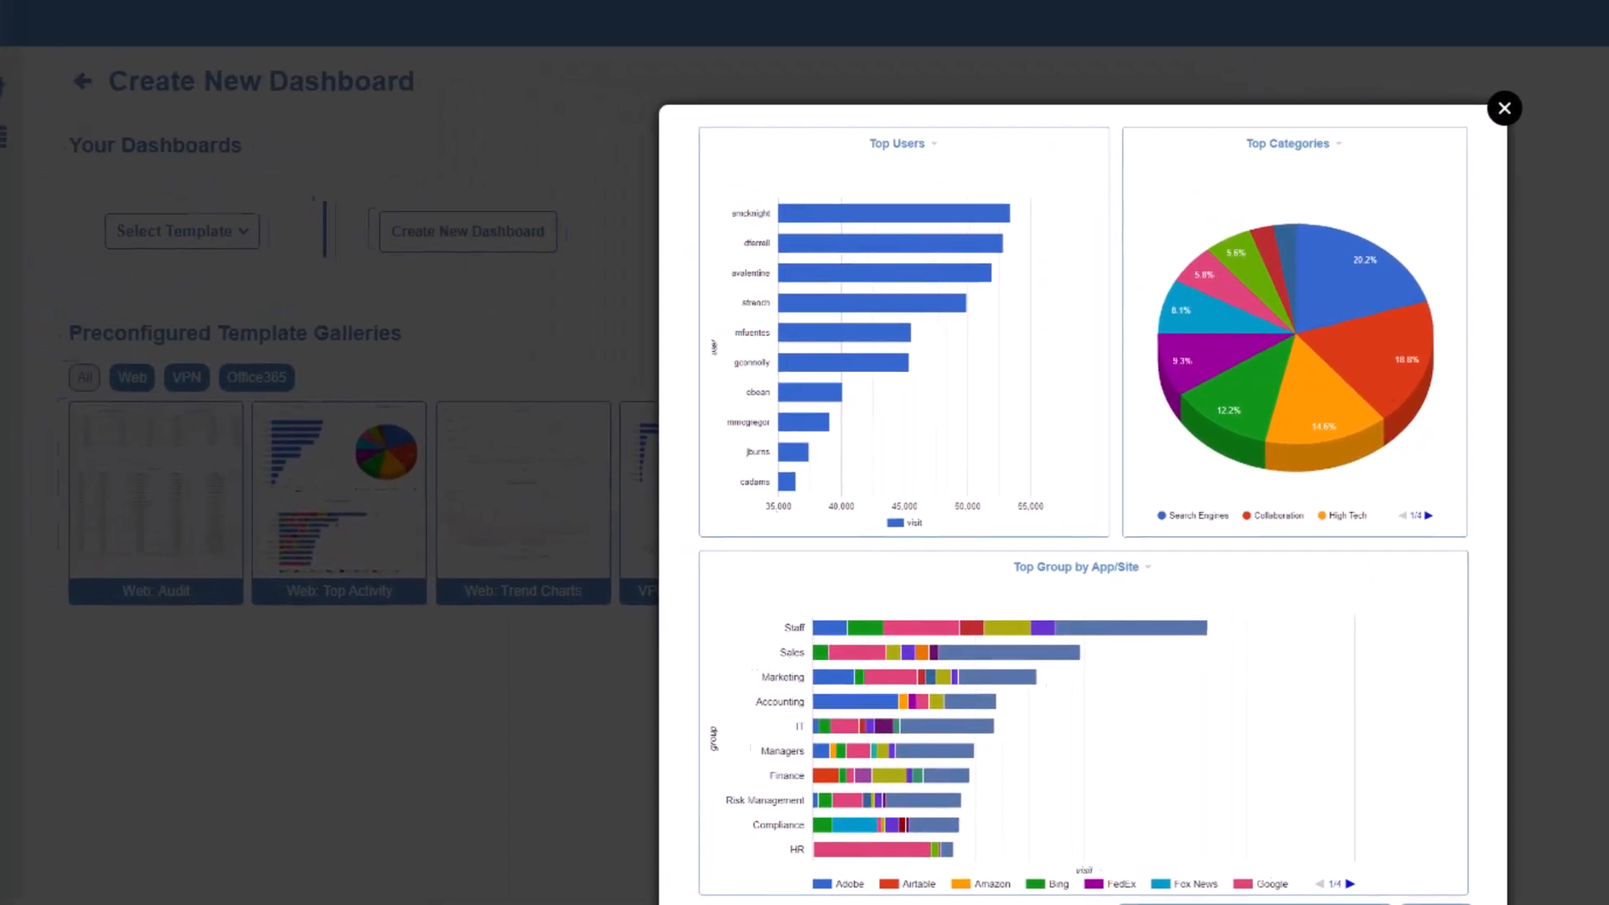
click(908, 838)
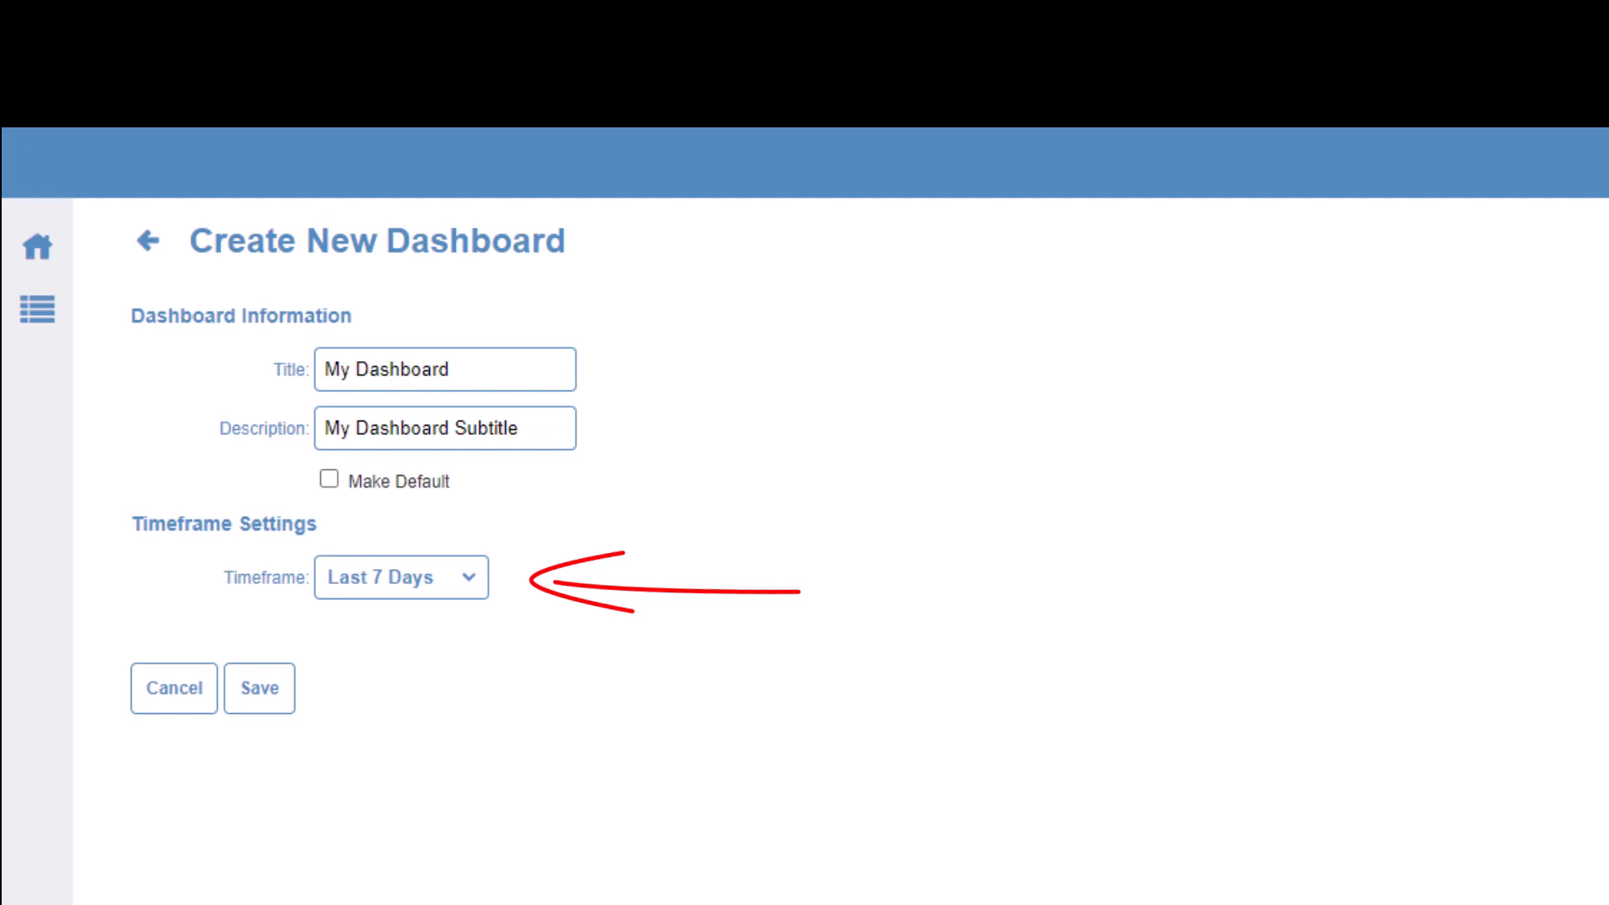
Create My Dashboard with the Last 7 Days timeframe and start a new panel using Web as its data source.
click(483, 577)
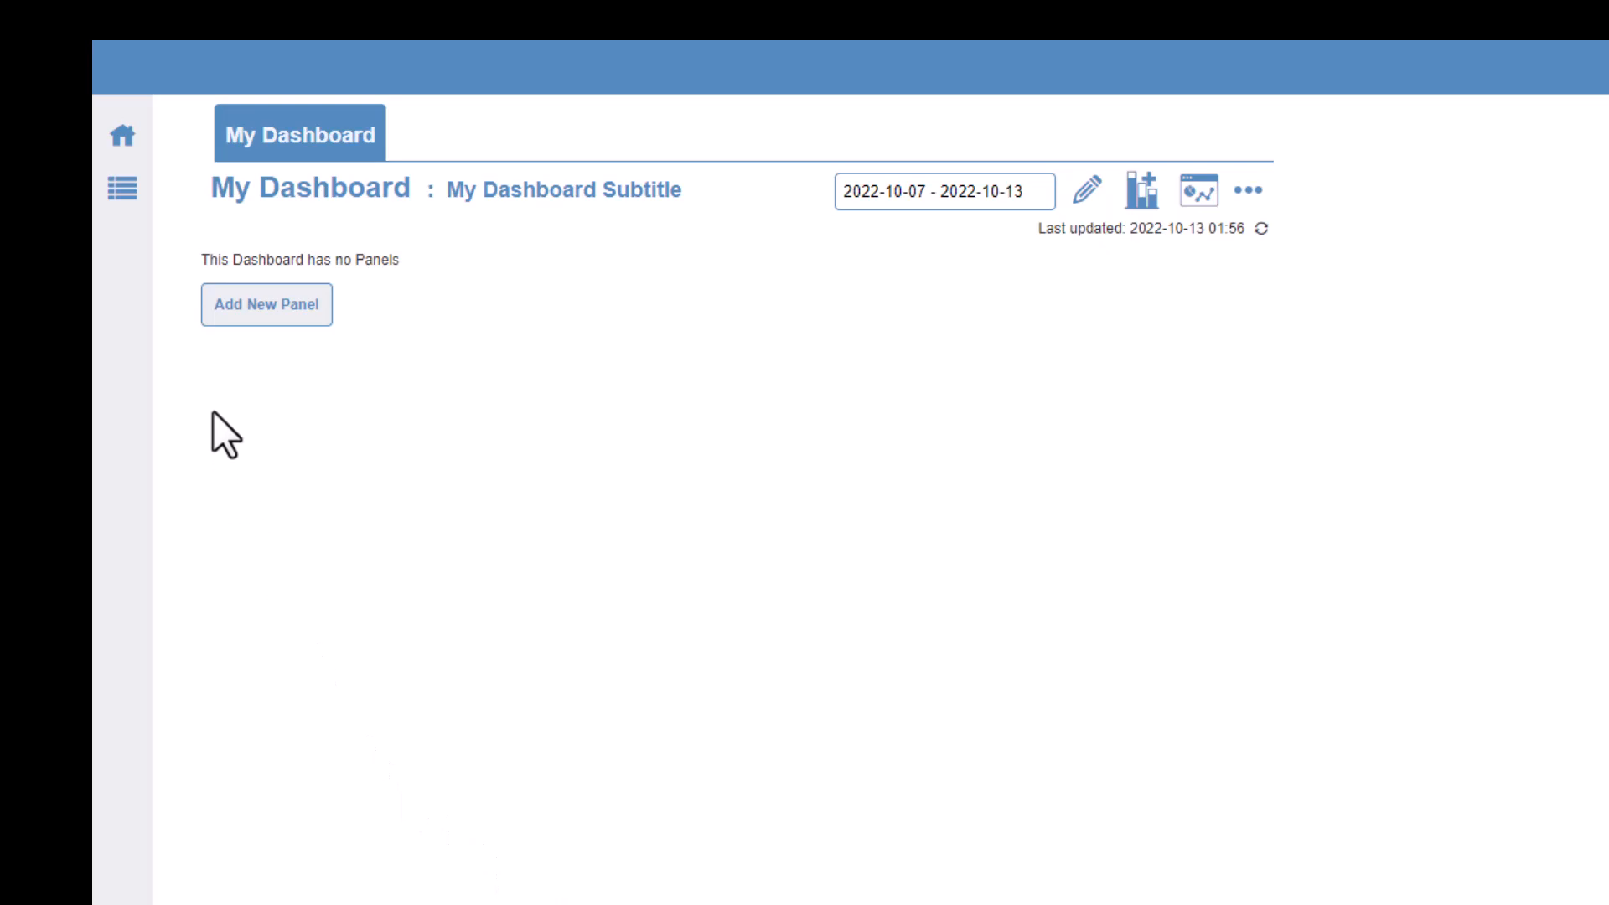
click(252, 306)
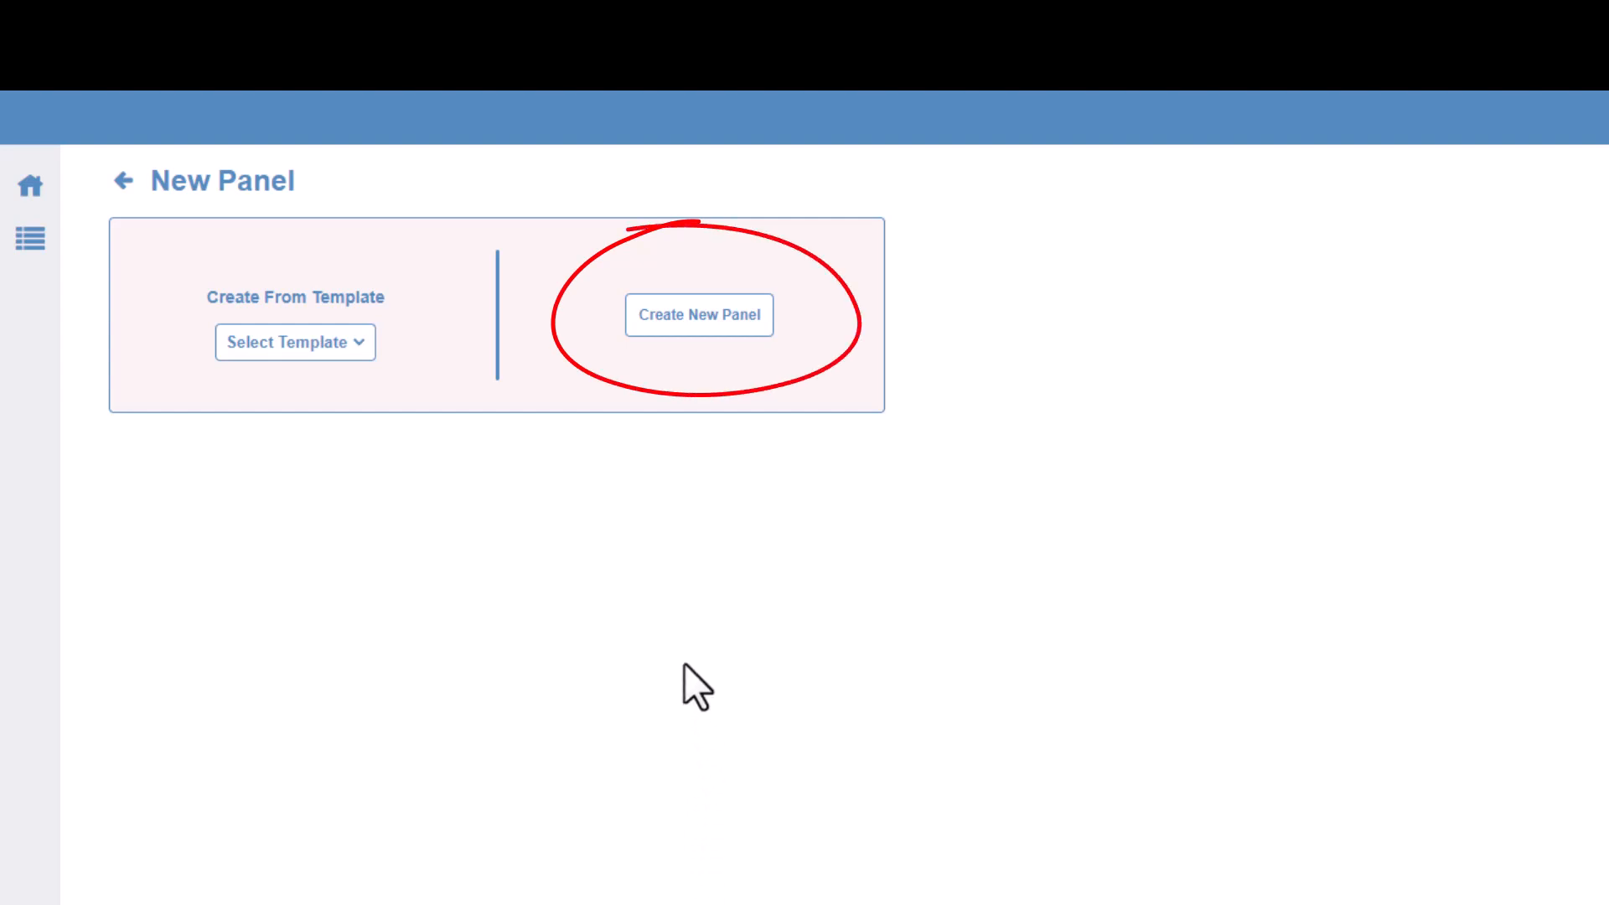
click(680, 318)
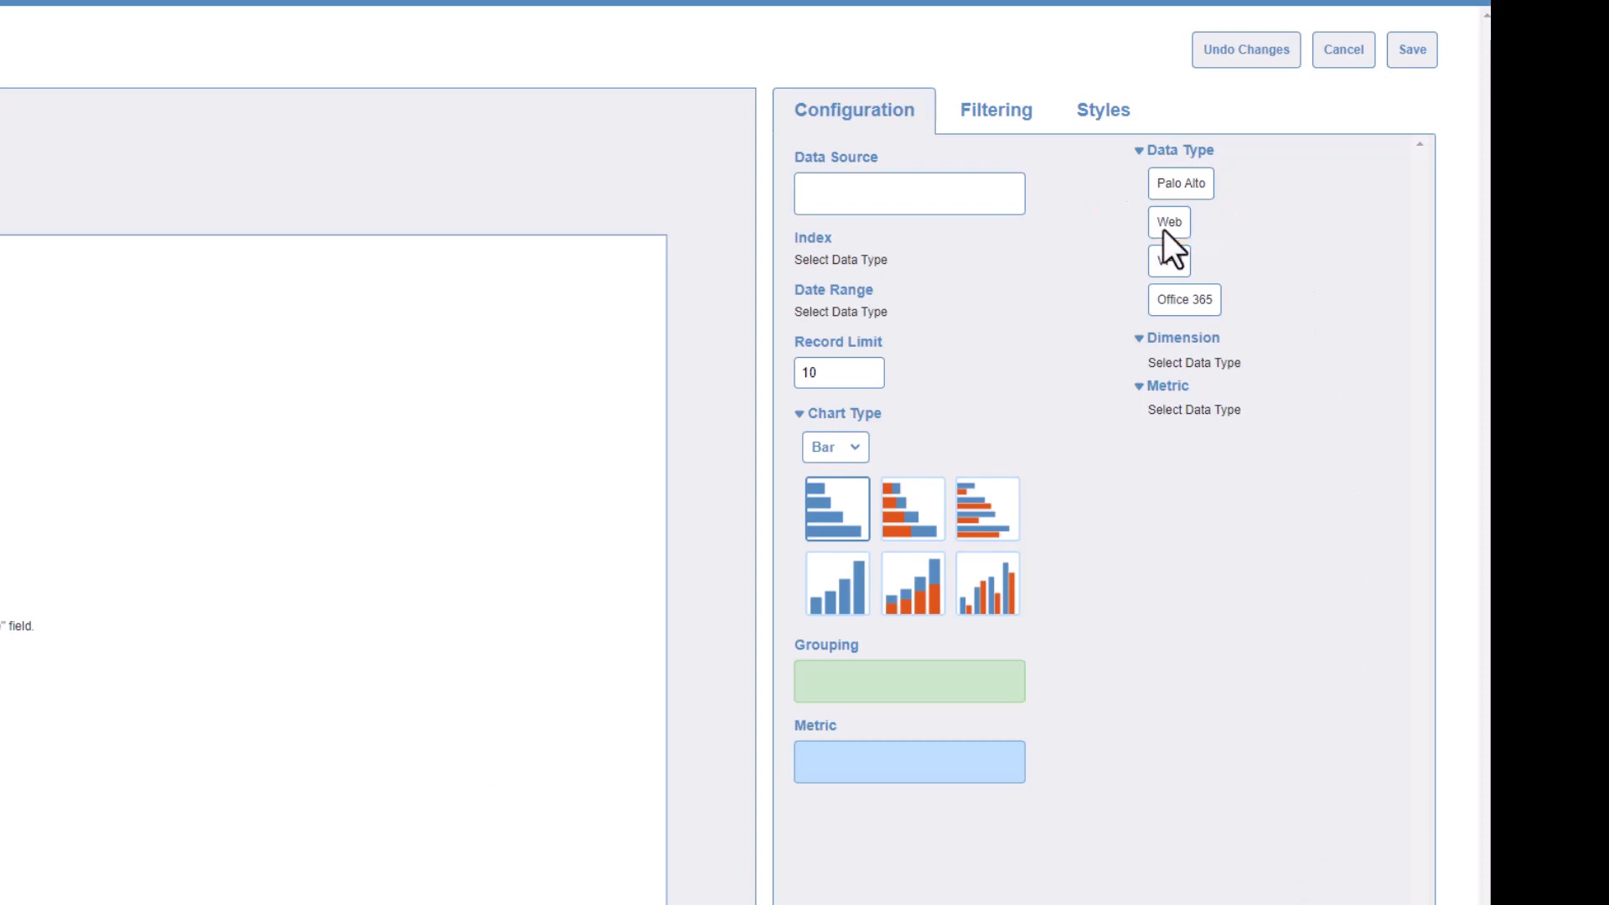
drag(1163, 229, 902, 200)
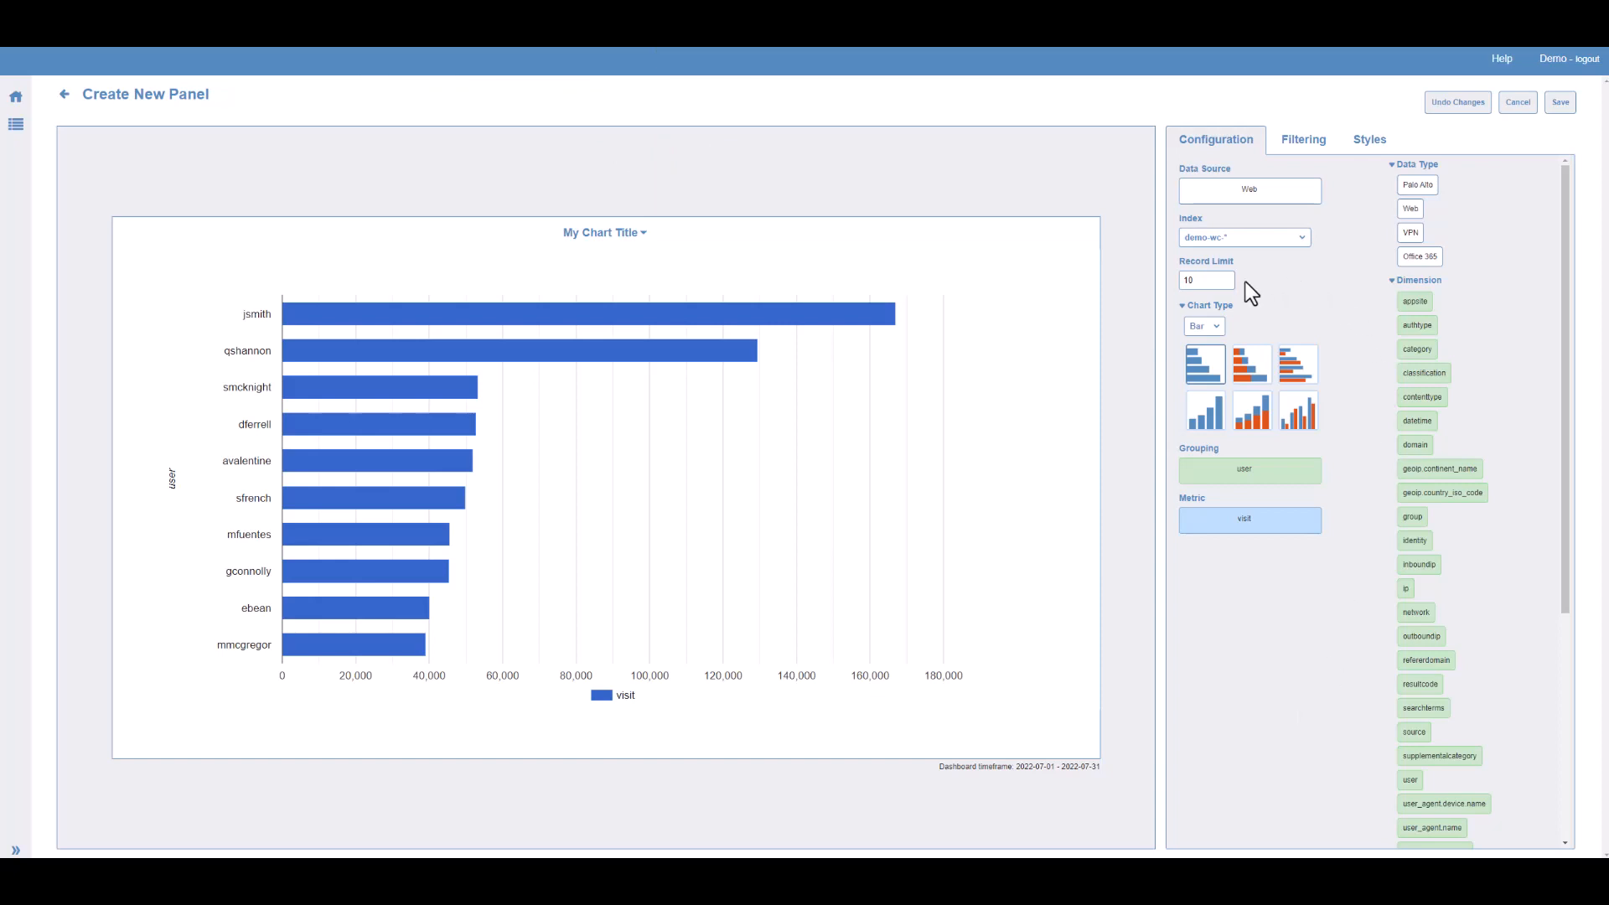
Try a record limit of 5 for the chart and set it back to 10.
drag(1198, 283, 1187, 293)
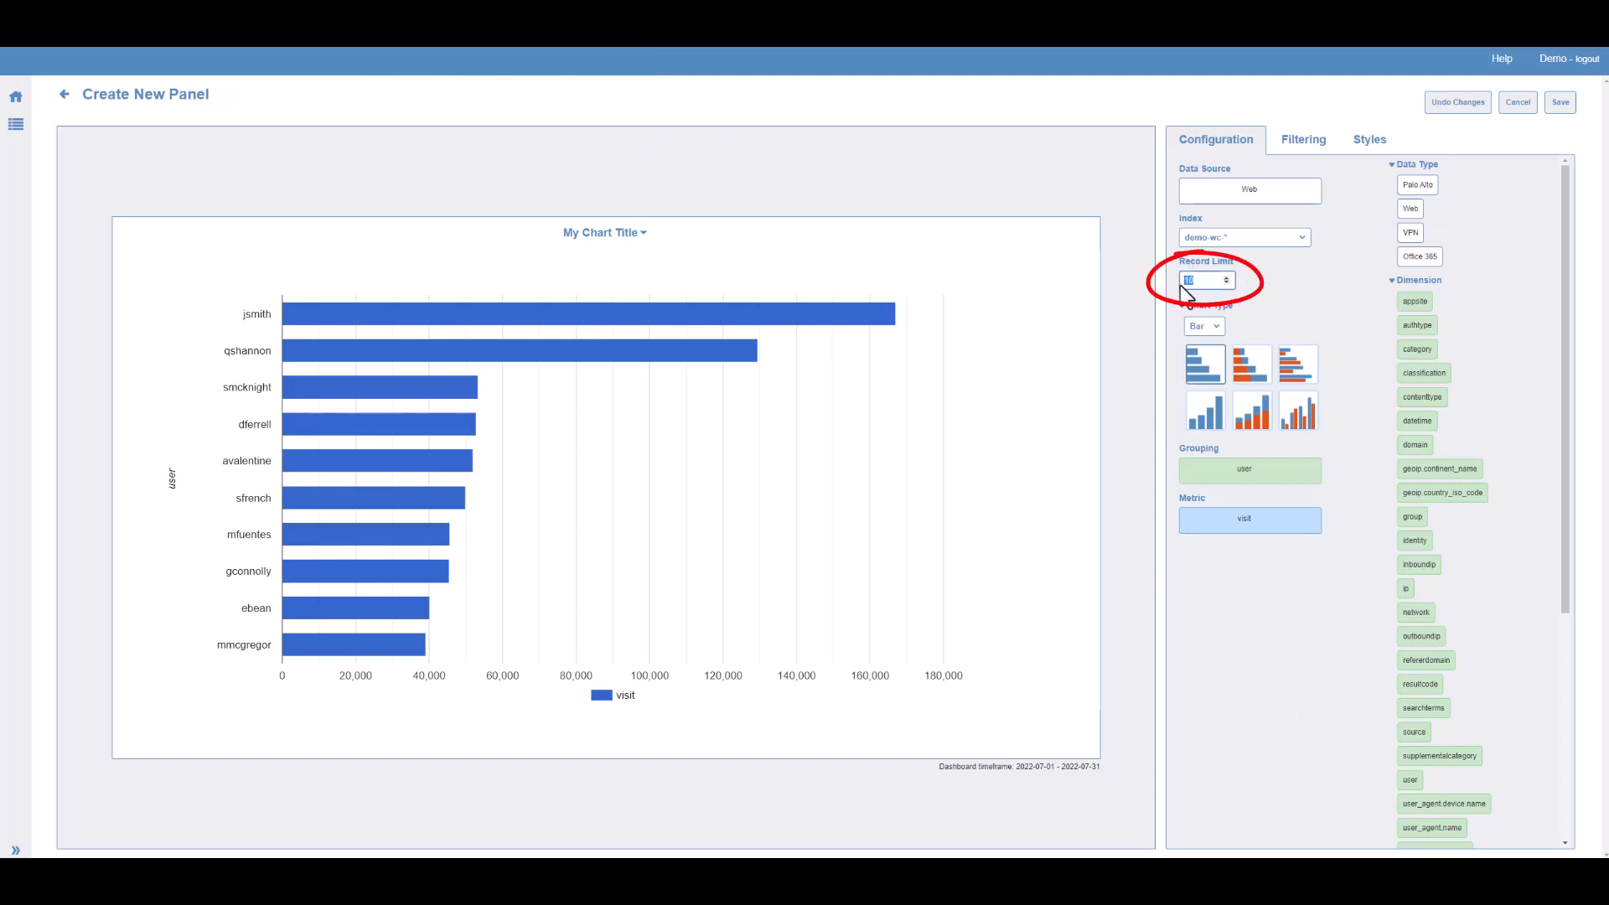
text(5)
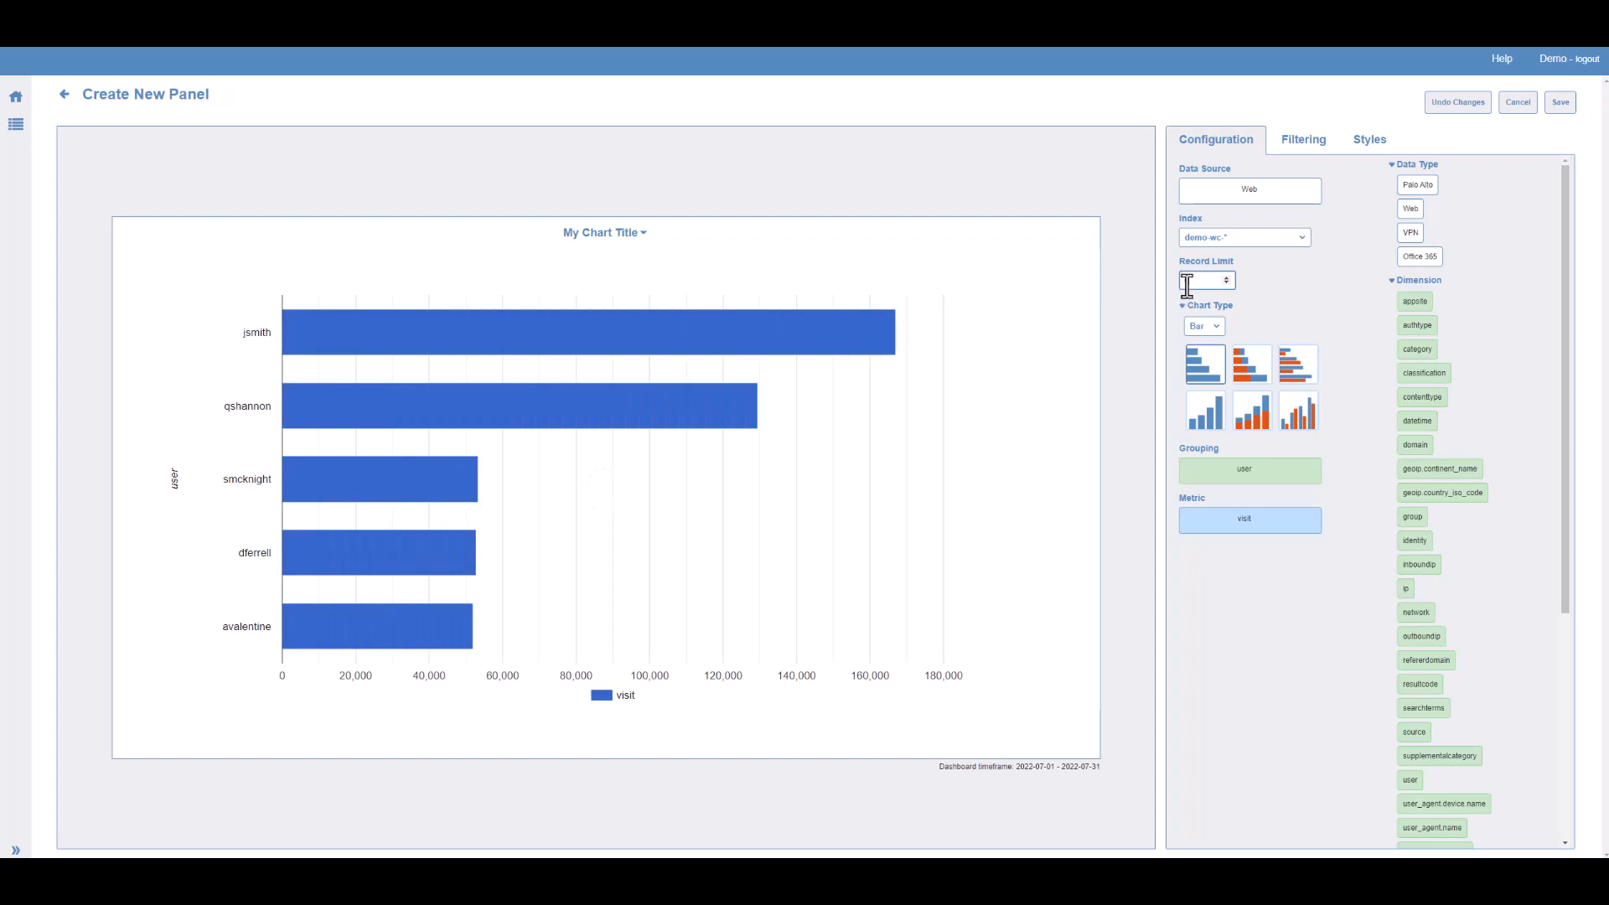
double_click(1185, 280)
text(10)
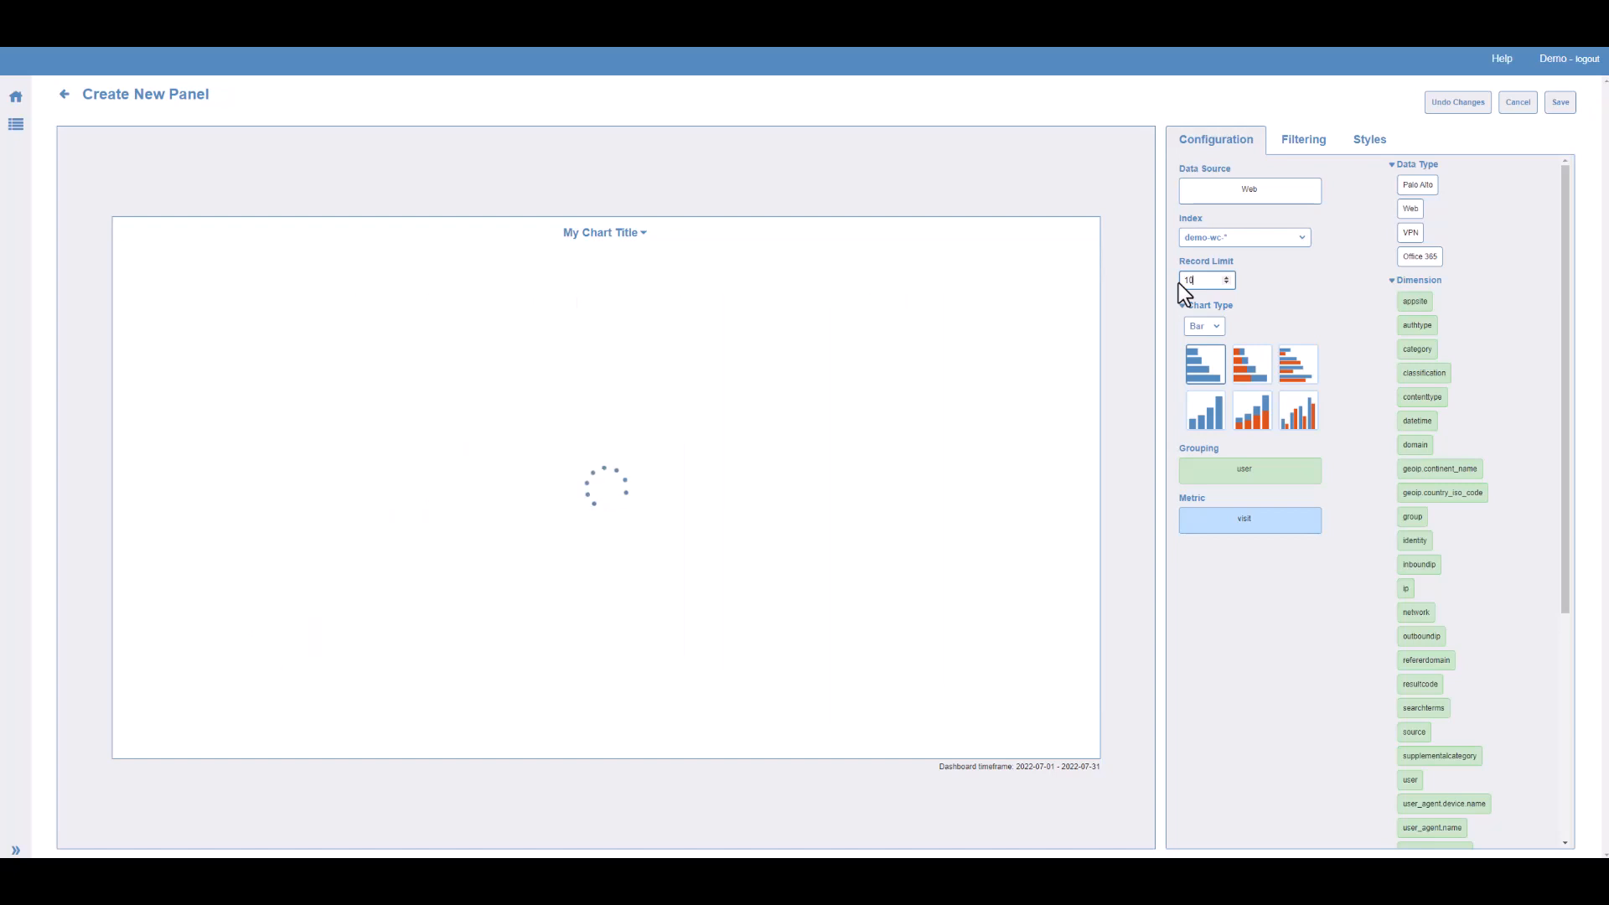
click(872, 178)
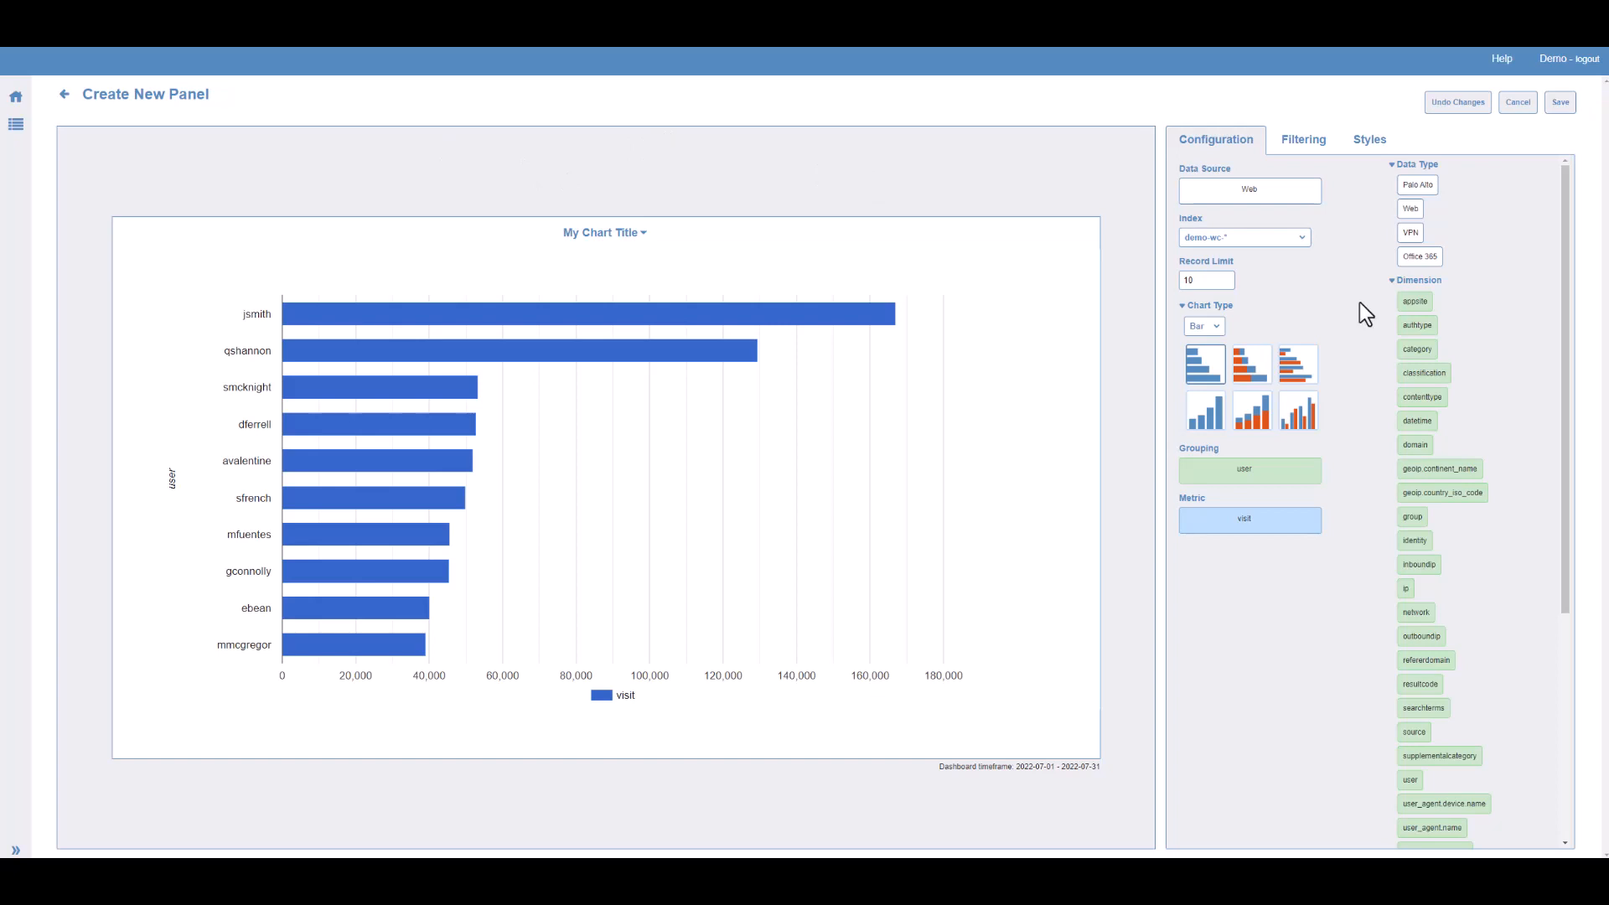
Look through the chart types available for the panel.
click(1215, 328)
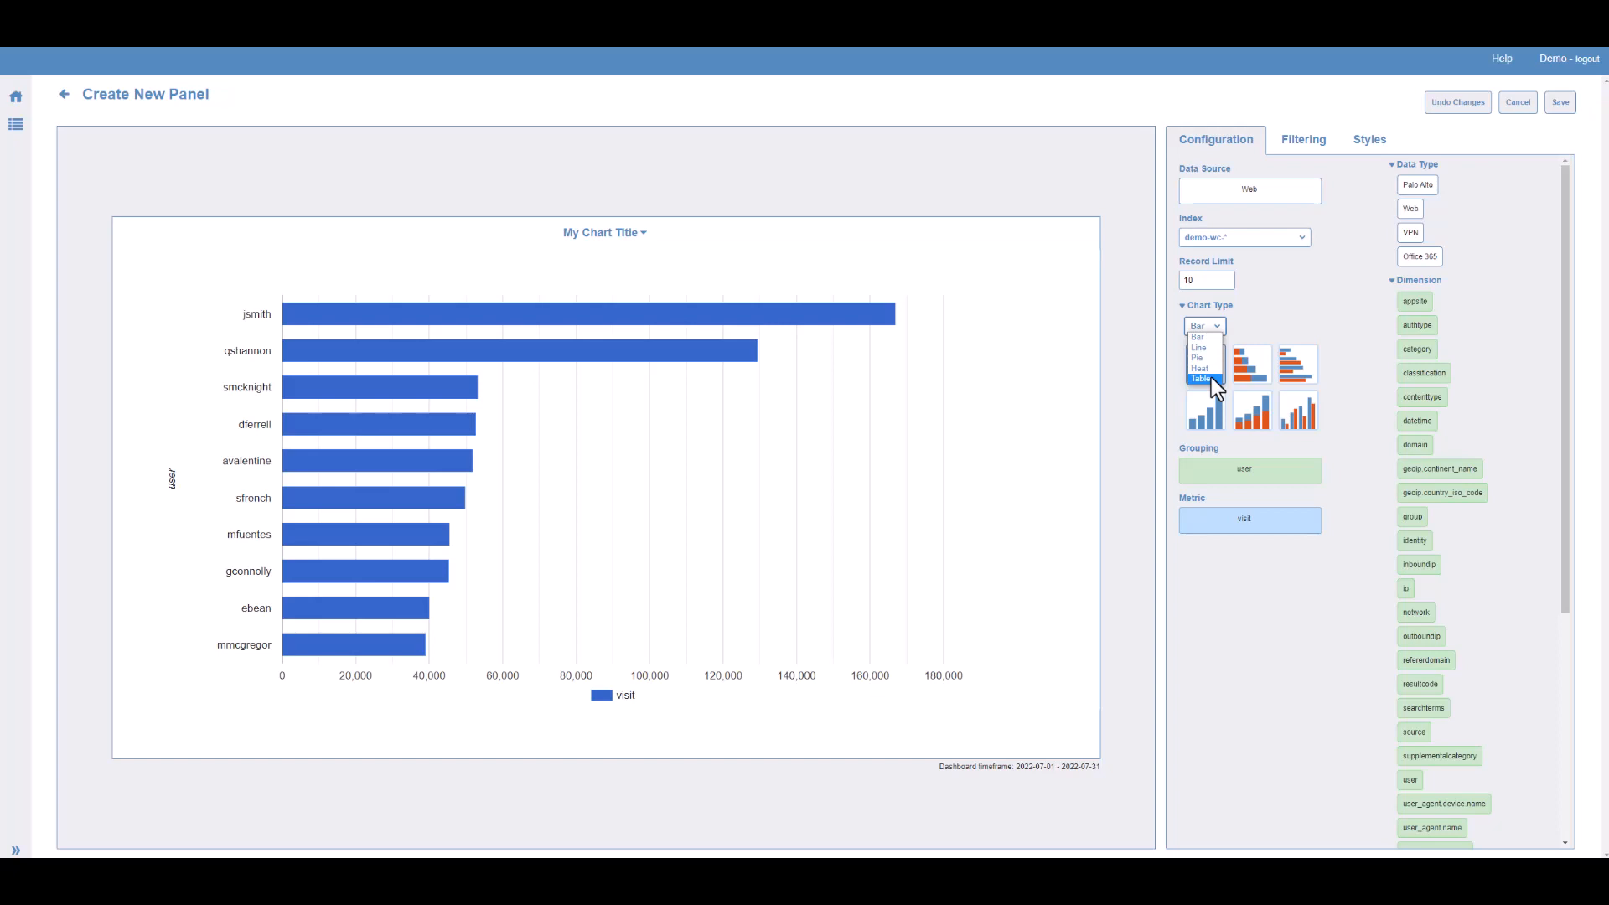
click(455, 144)
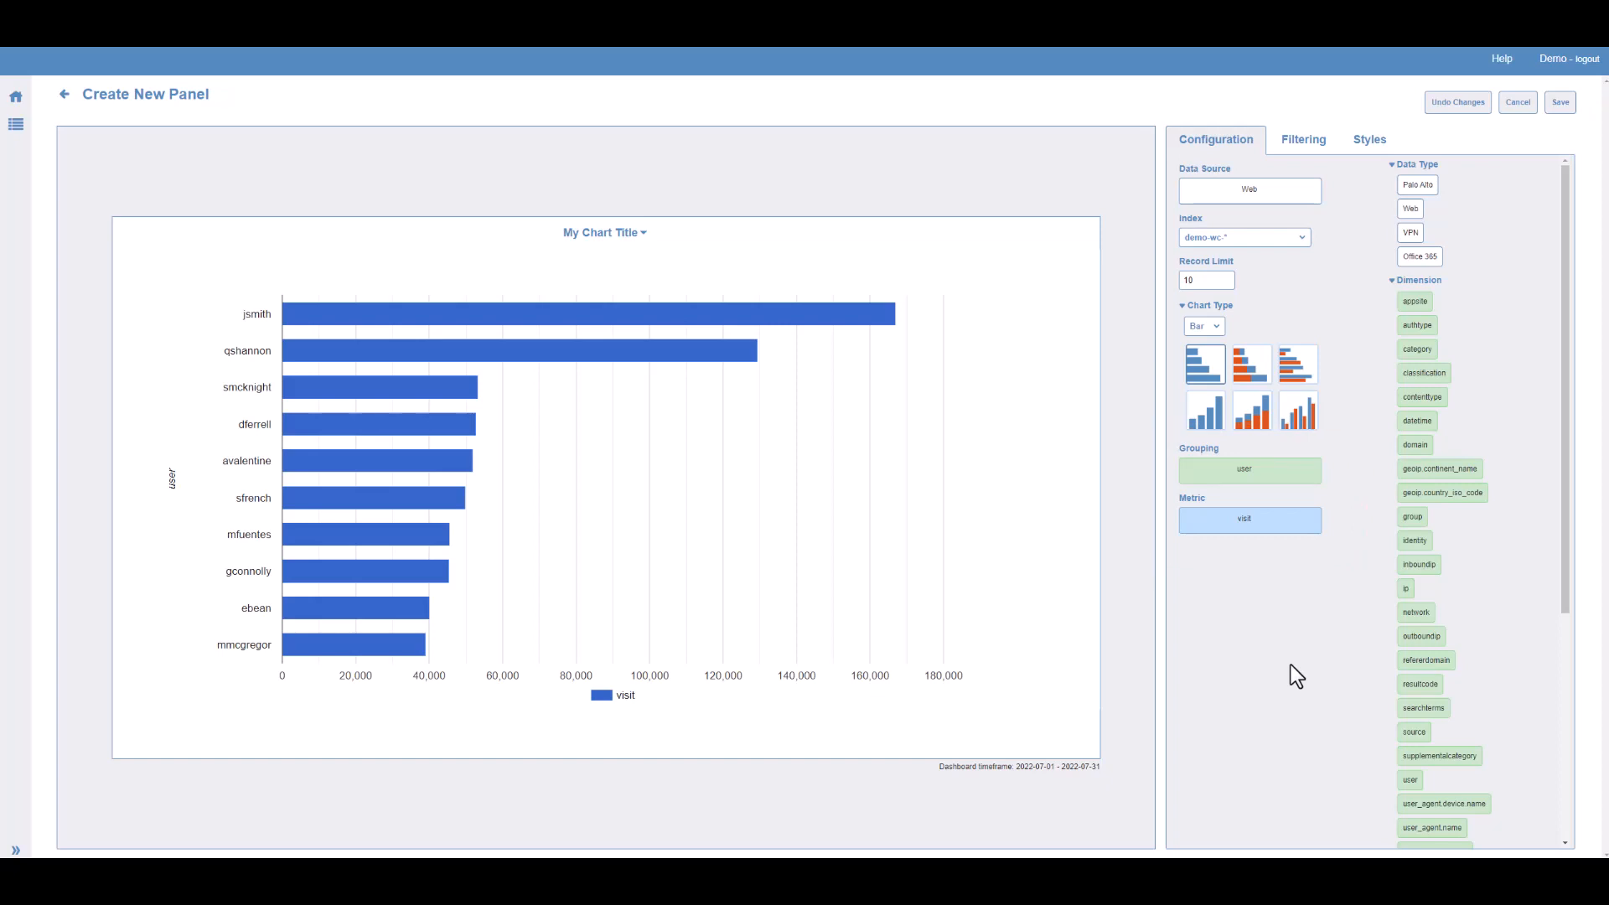
Replace the chart's user grouping with the category dimension.
scroll(1506, 437, down, 1)
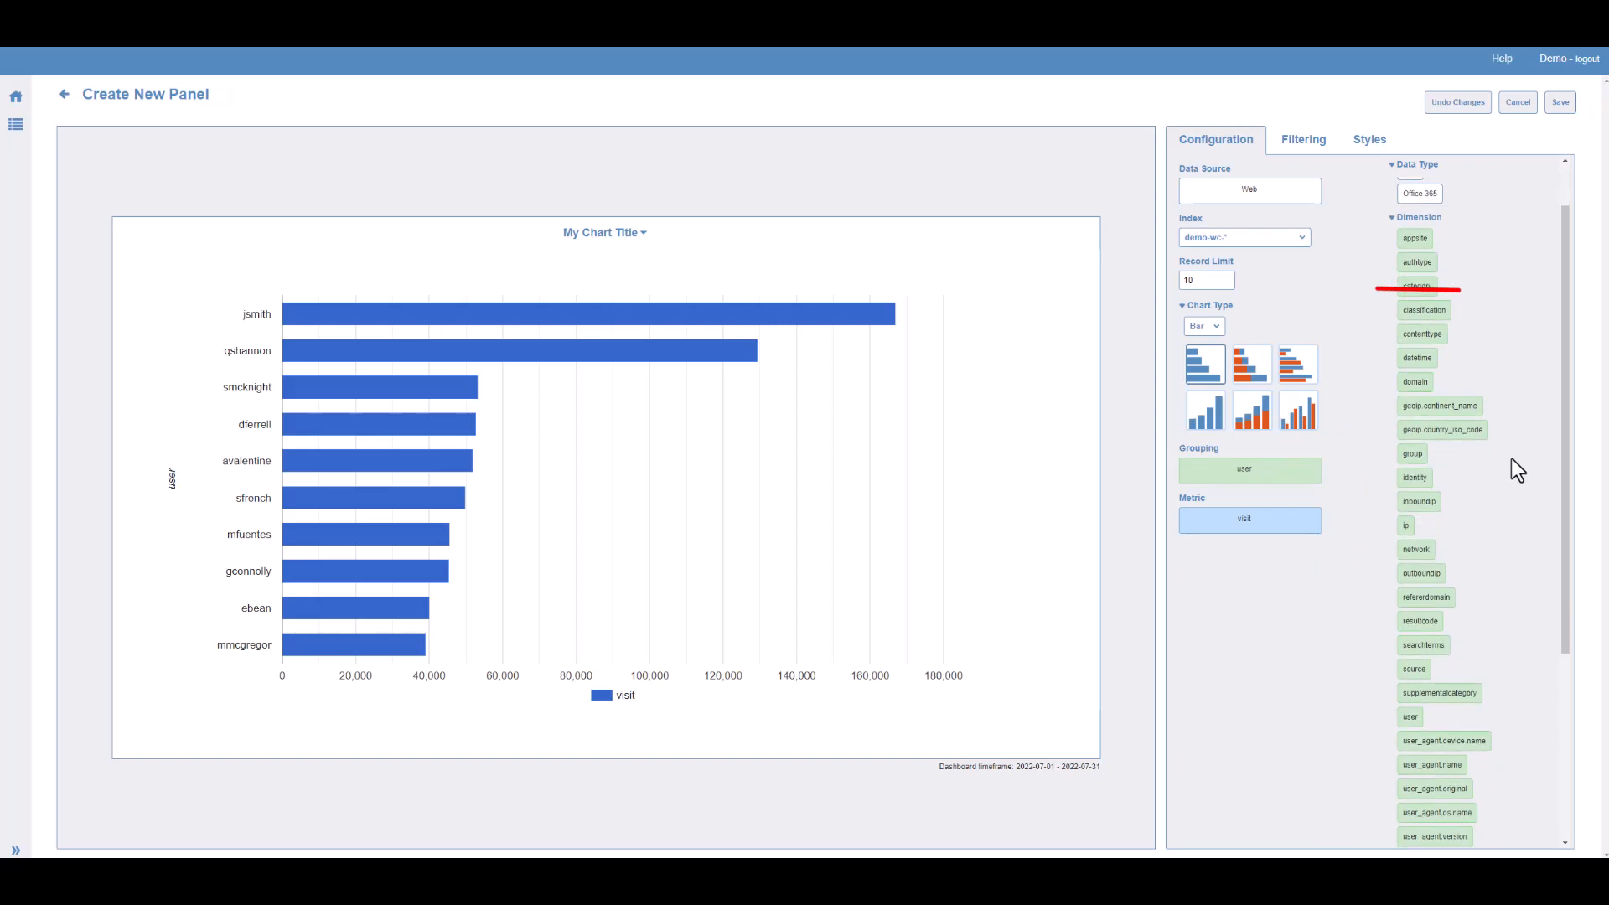
scroll(1511, 458, down, 3)
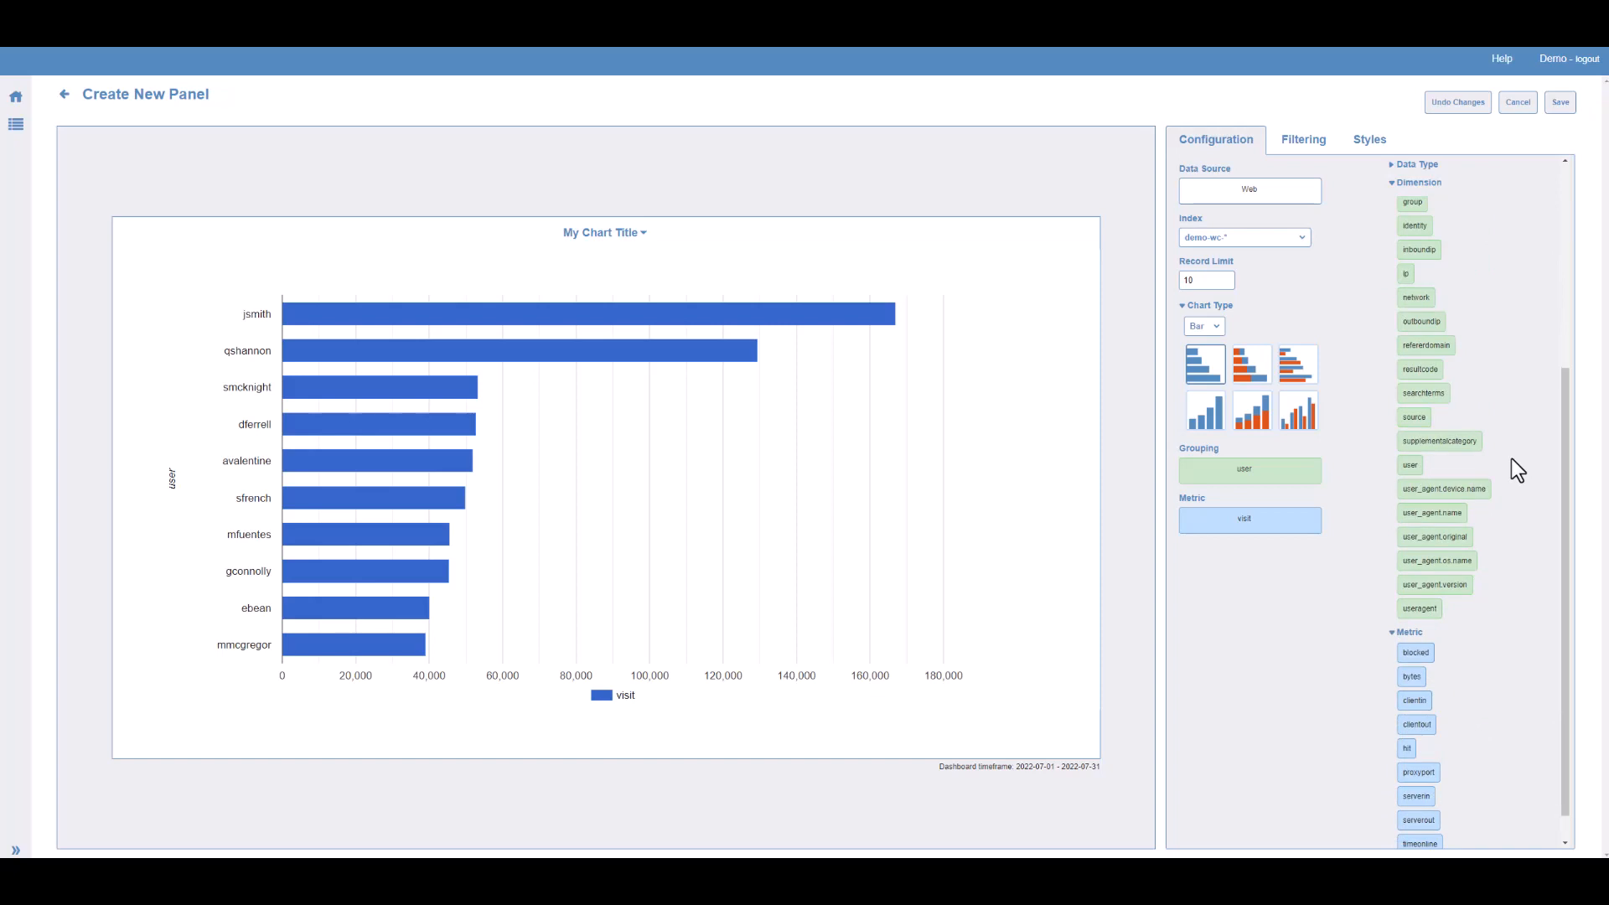
scroll(1511, 460, down, 1)
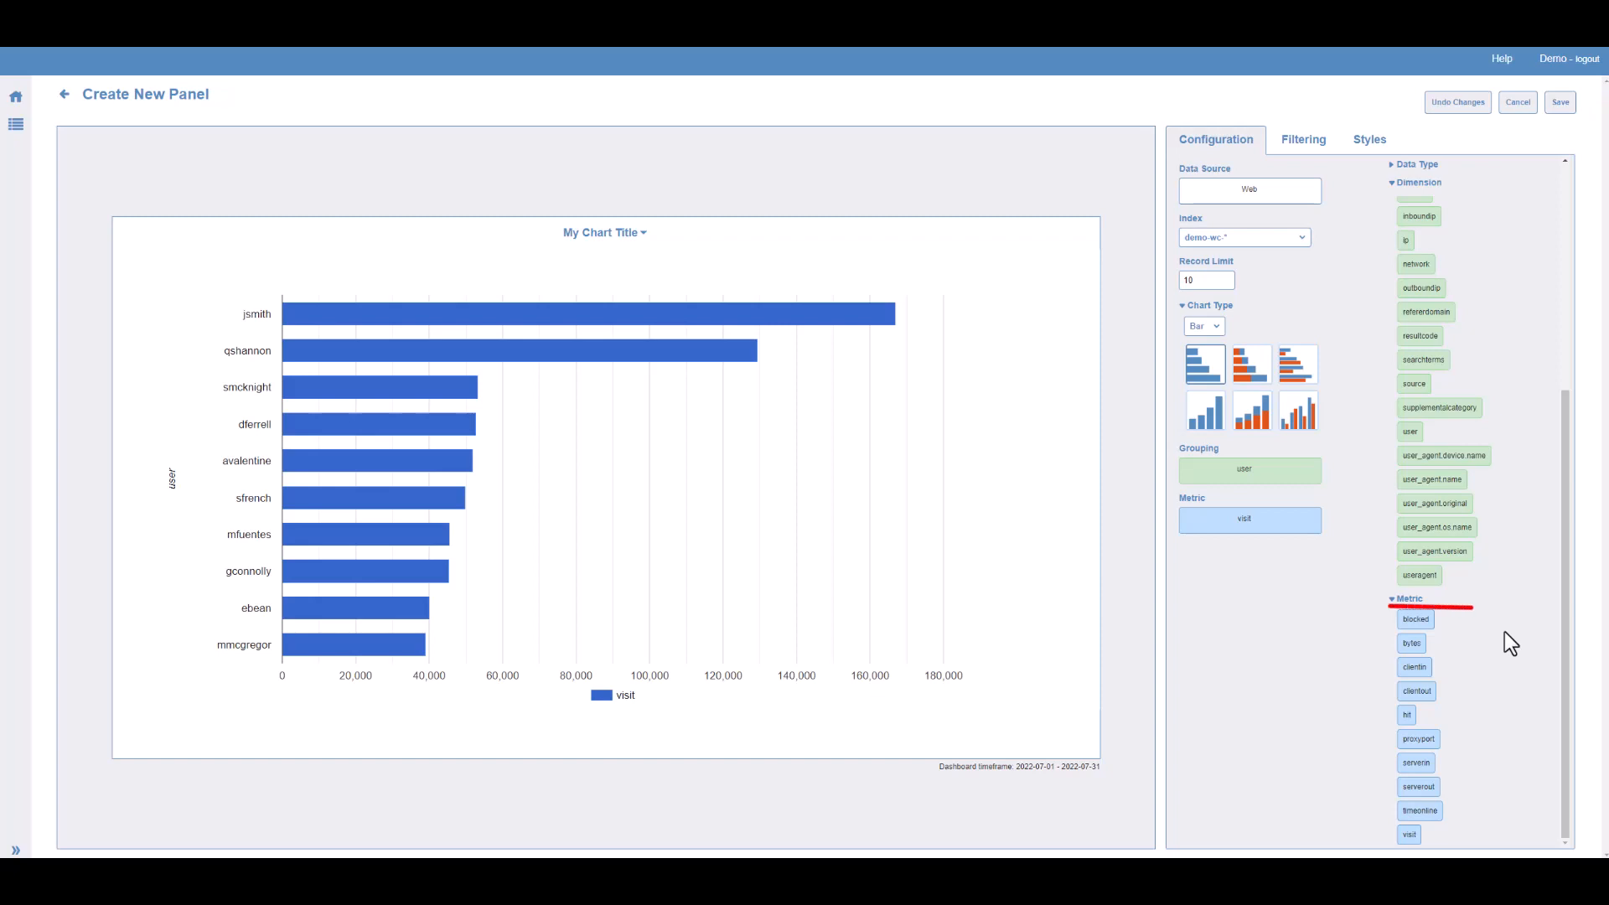
scroll(1505, 631, up, 5)
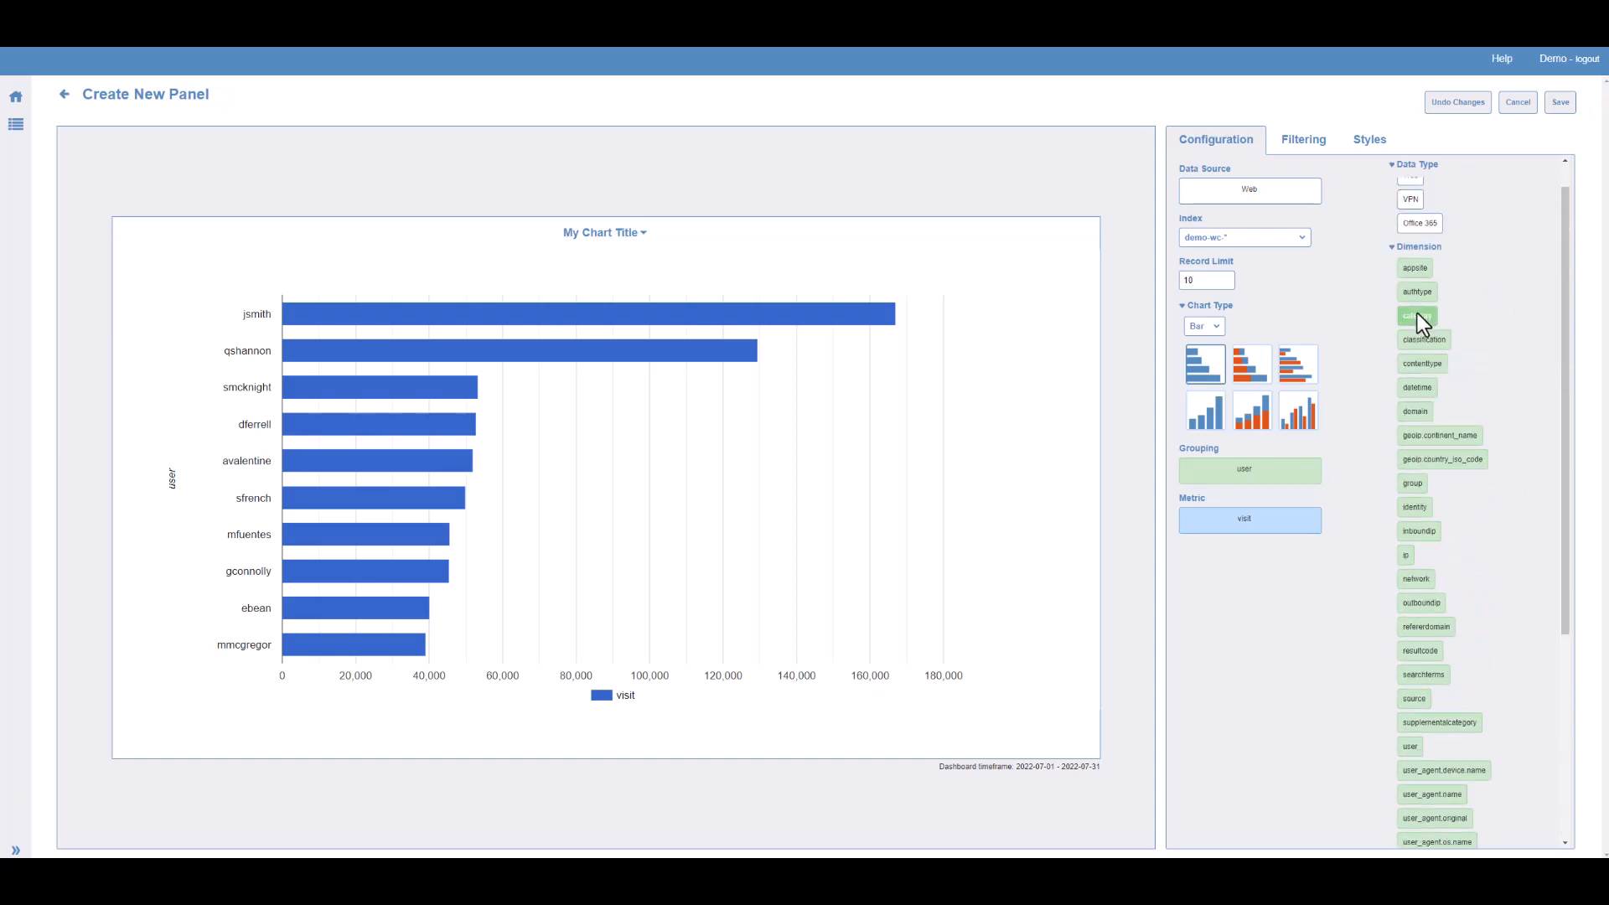
drag(1360, 344, 1238, 469)
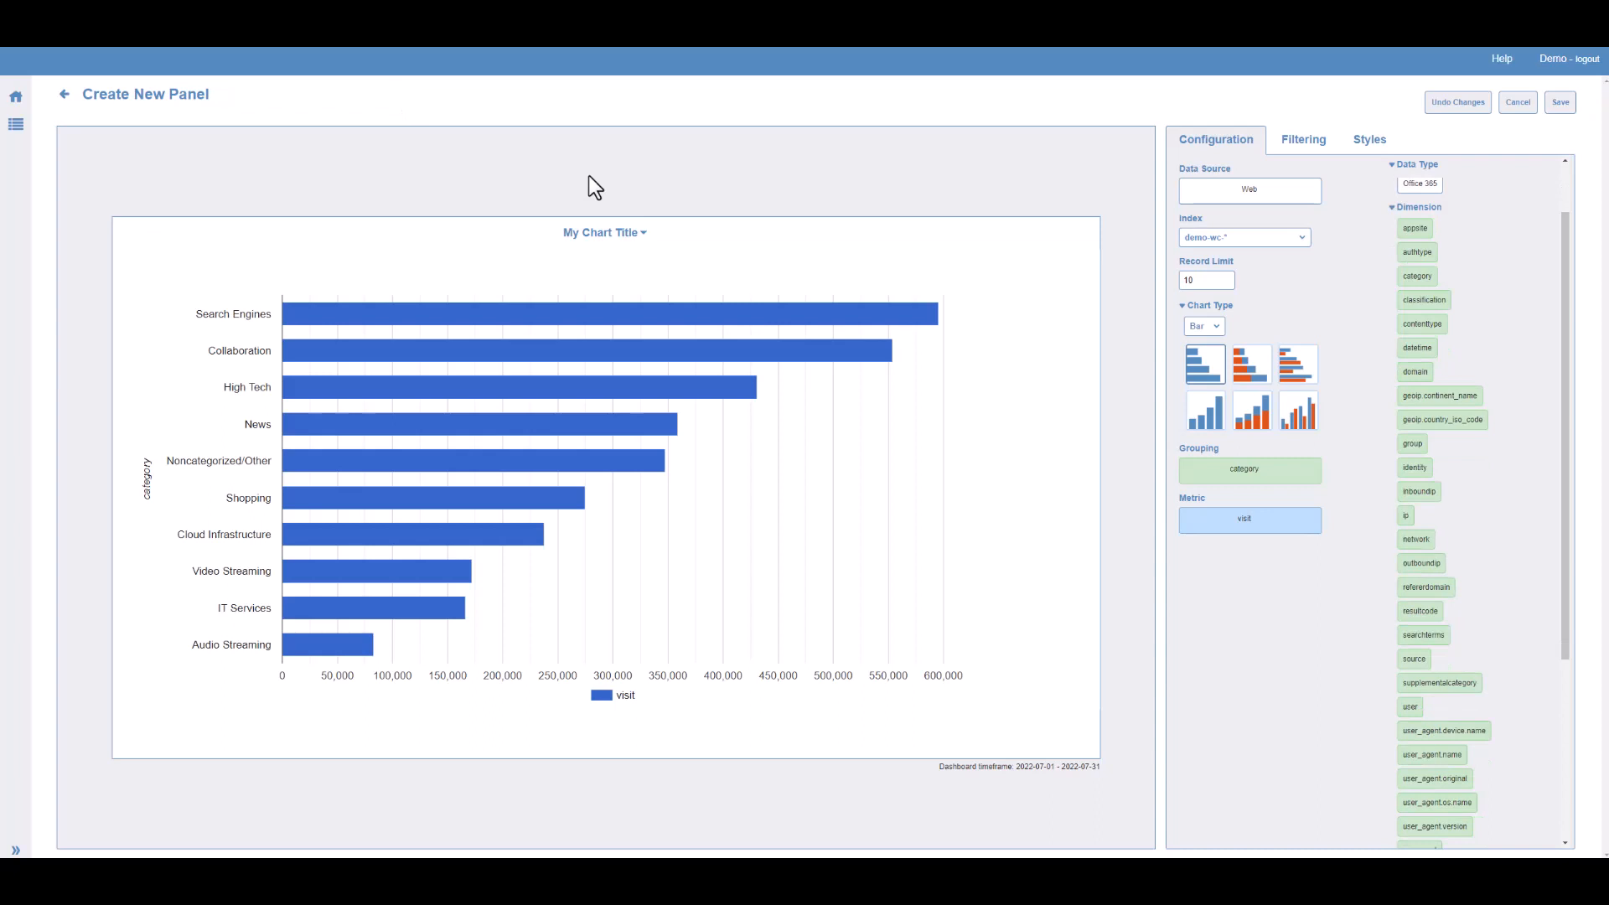
Change the chart title to "Top Categories by Visits".
click(1373, 150)
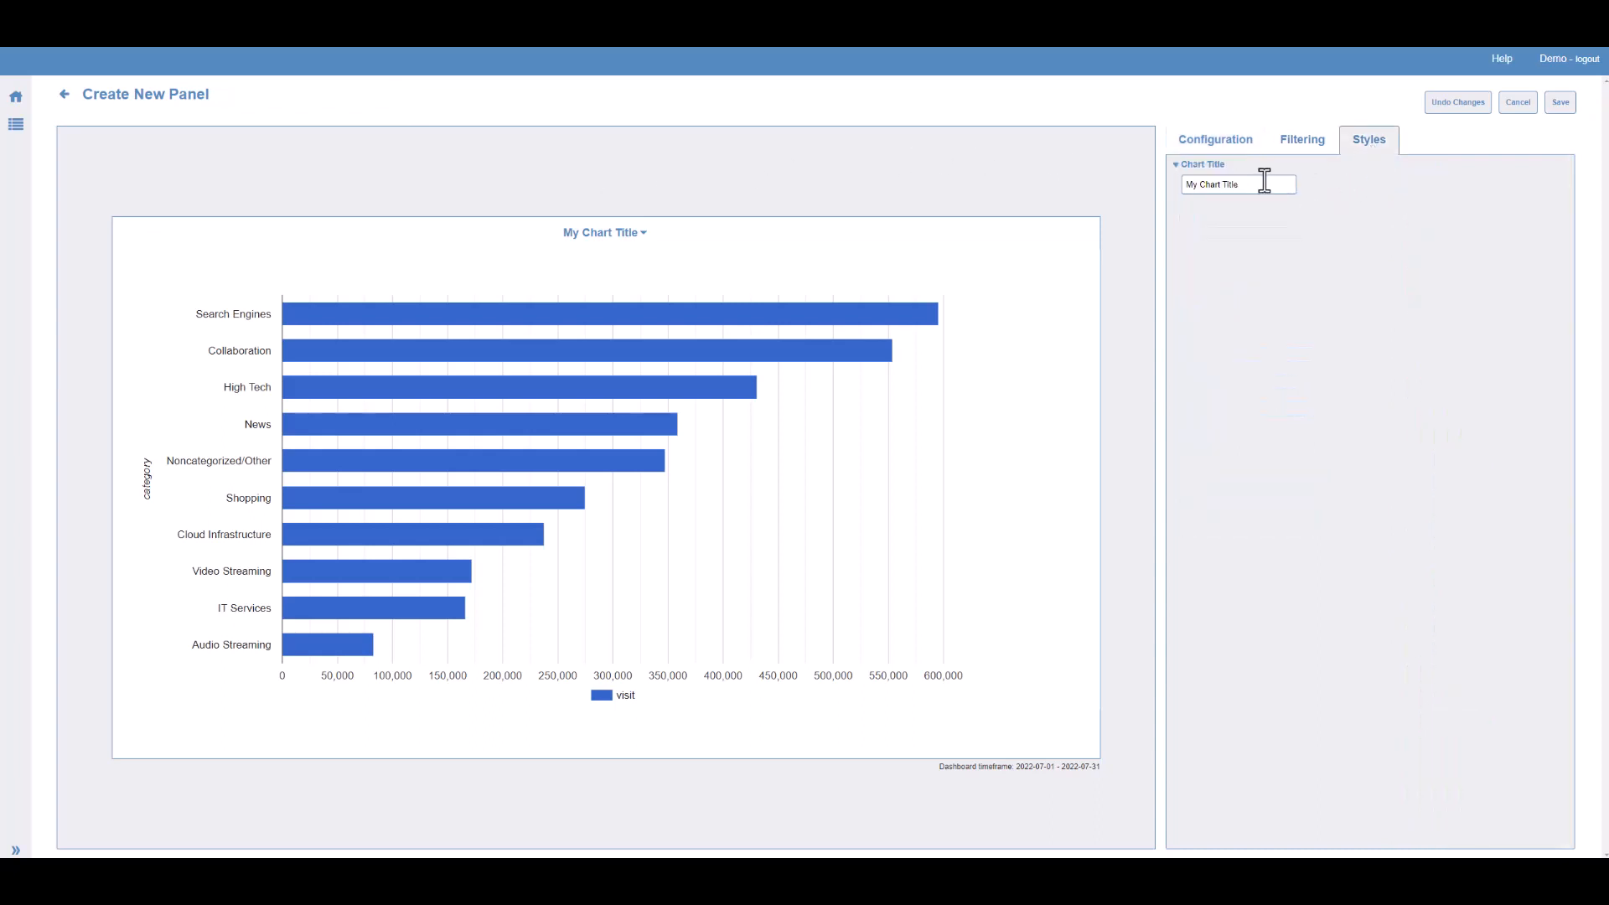
drag(1249, 188, 1163, 194)
text(Top Category)
key(BackSpace)
text(ies by Visits)
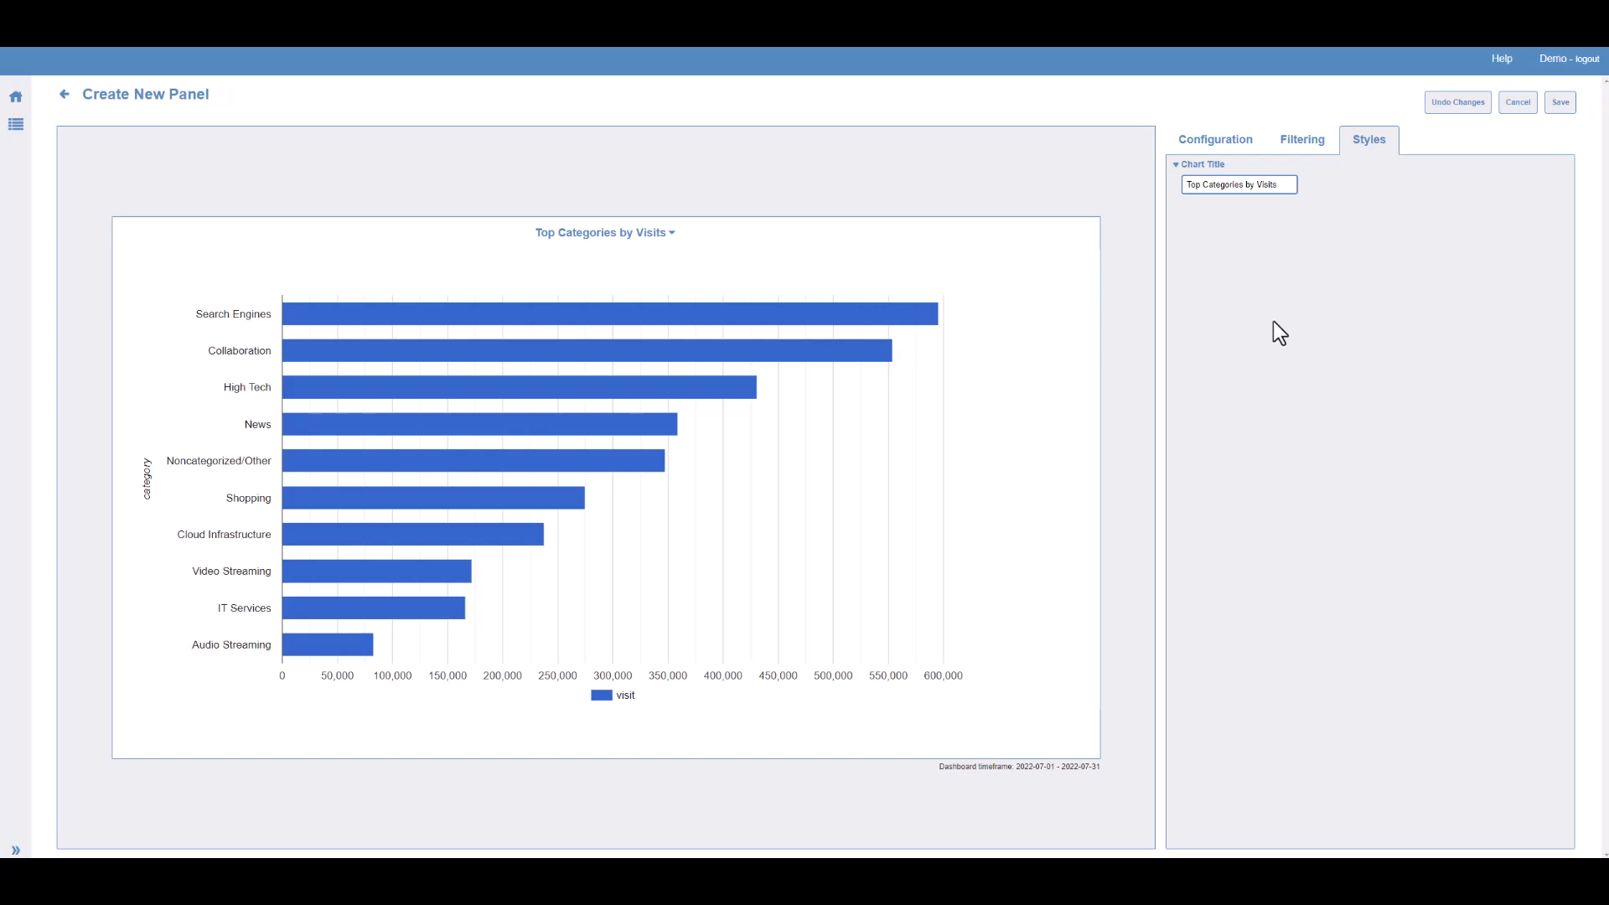
Save the Top Categories by Visits panel to My Dashboard and enlarge it from its lower-right corner.
click(1237, 144)
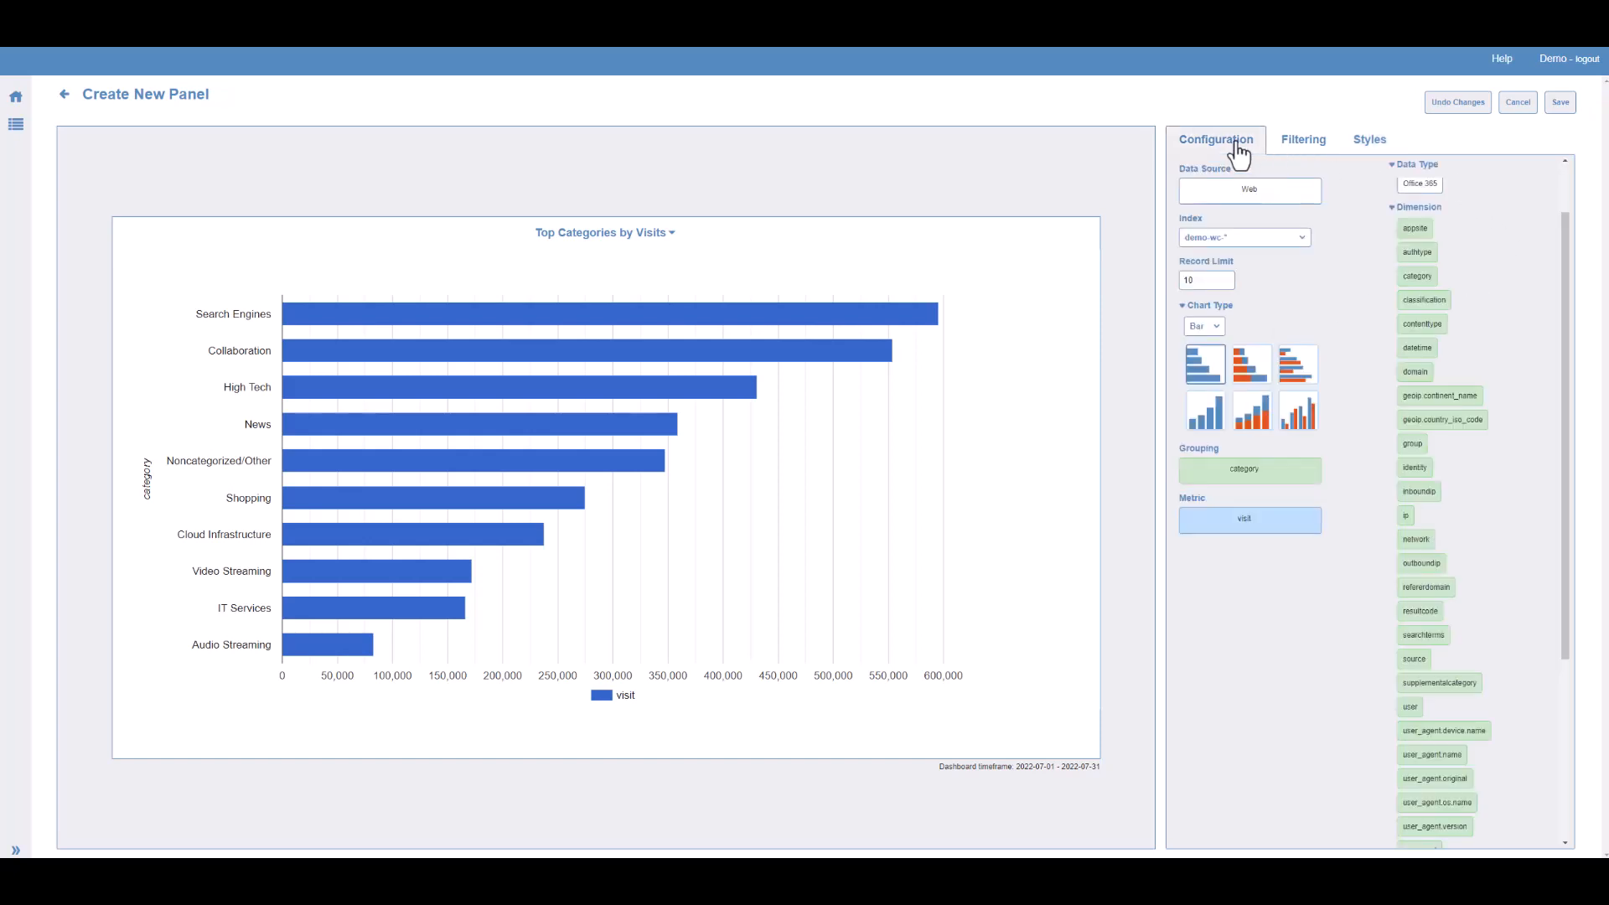
click(1562, 109)
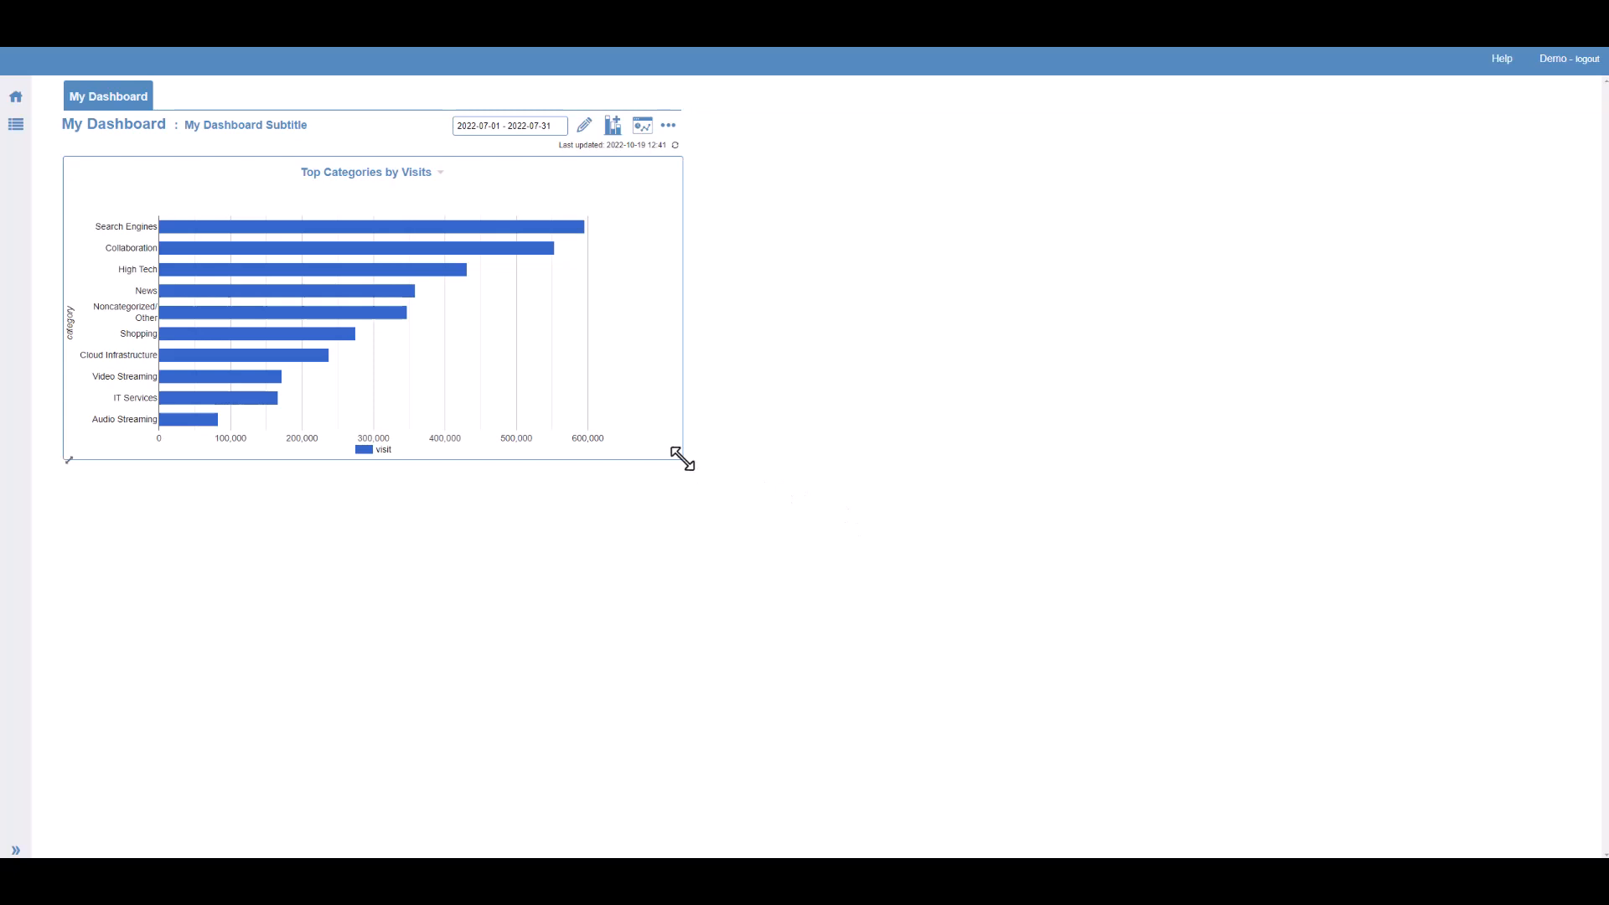
drag(682, 459, 874, 521)
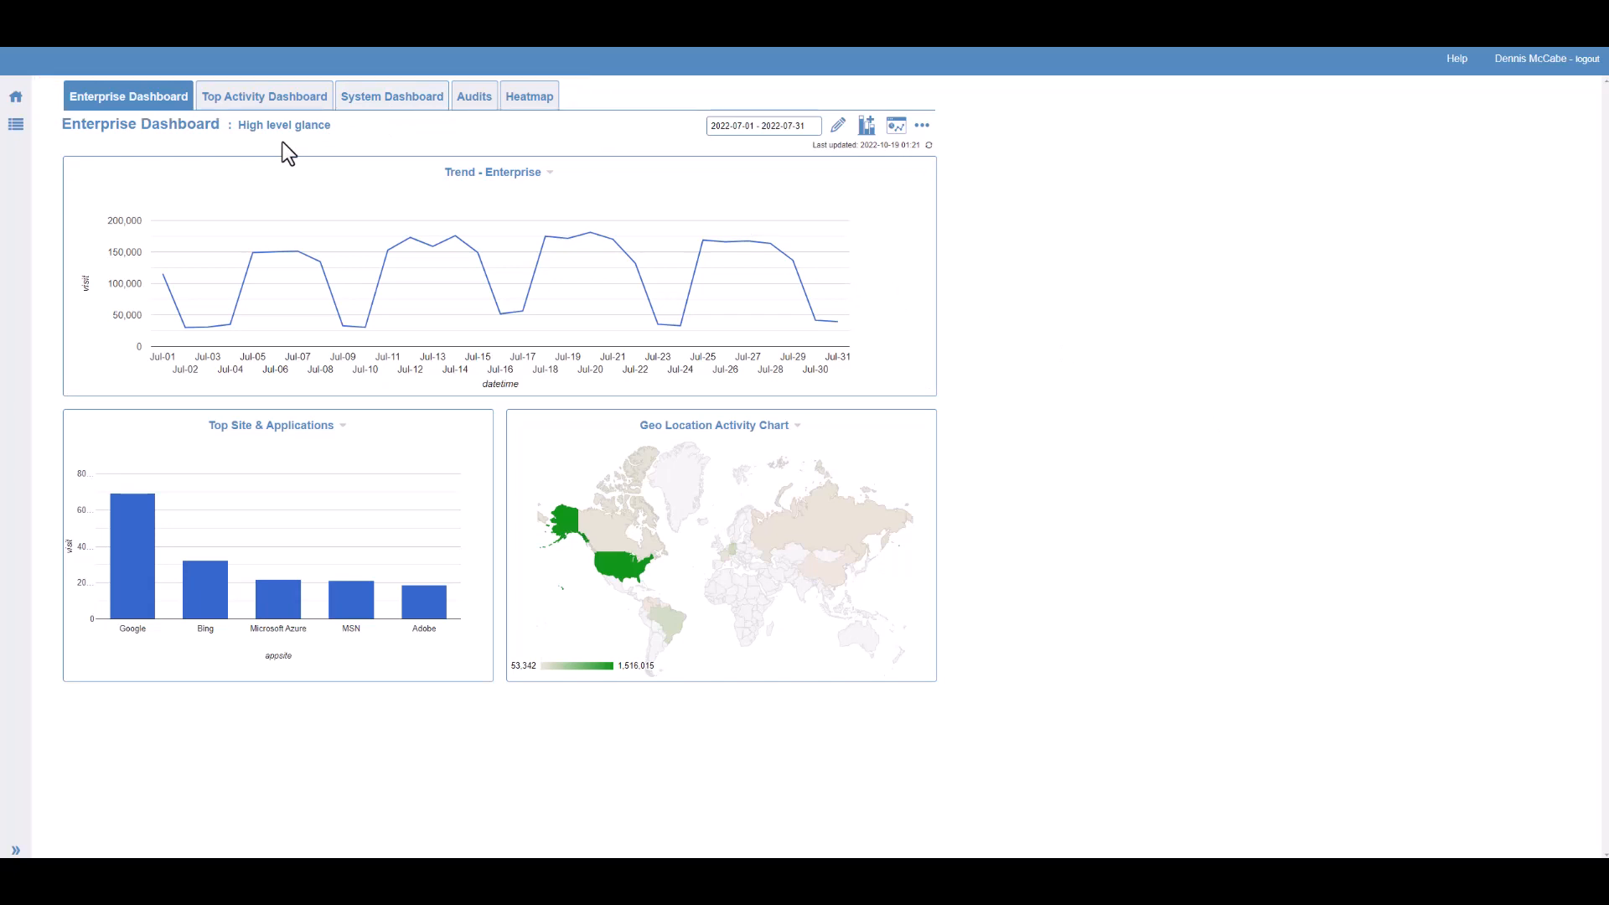
View the Top Activity, System and Audits dashboards in turn.
click(274, 103)
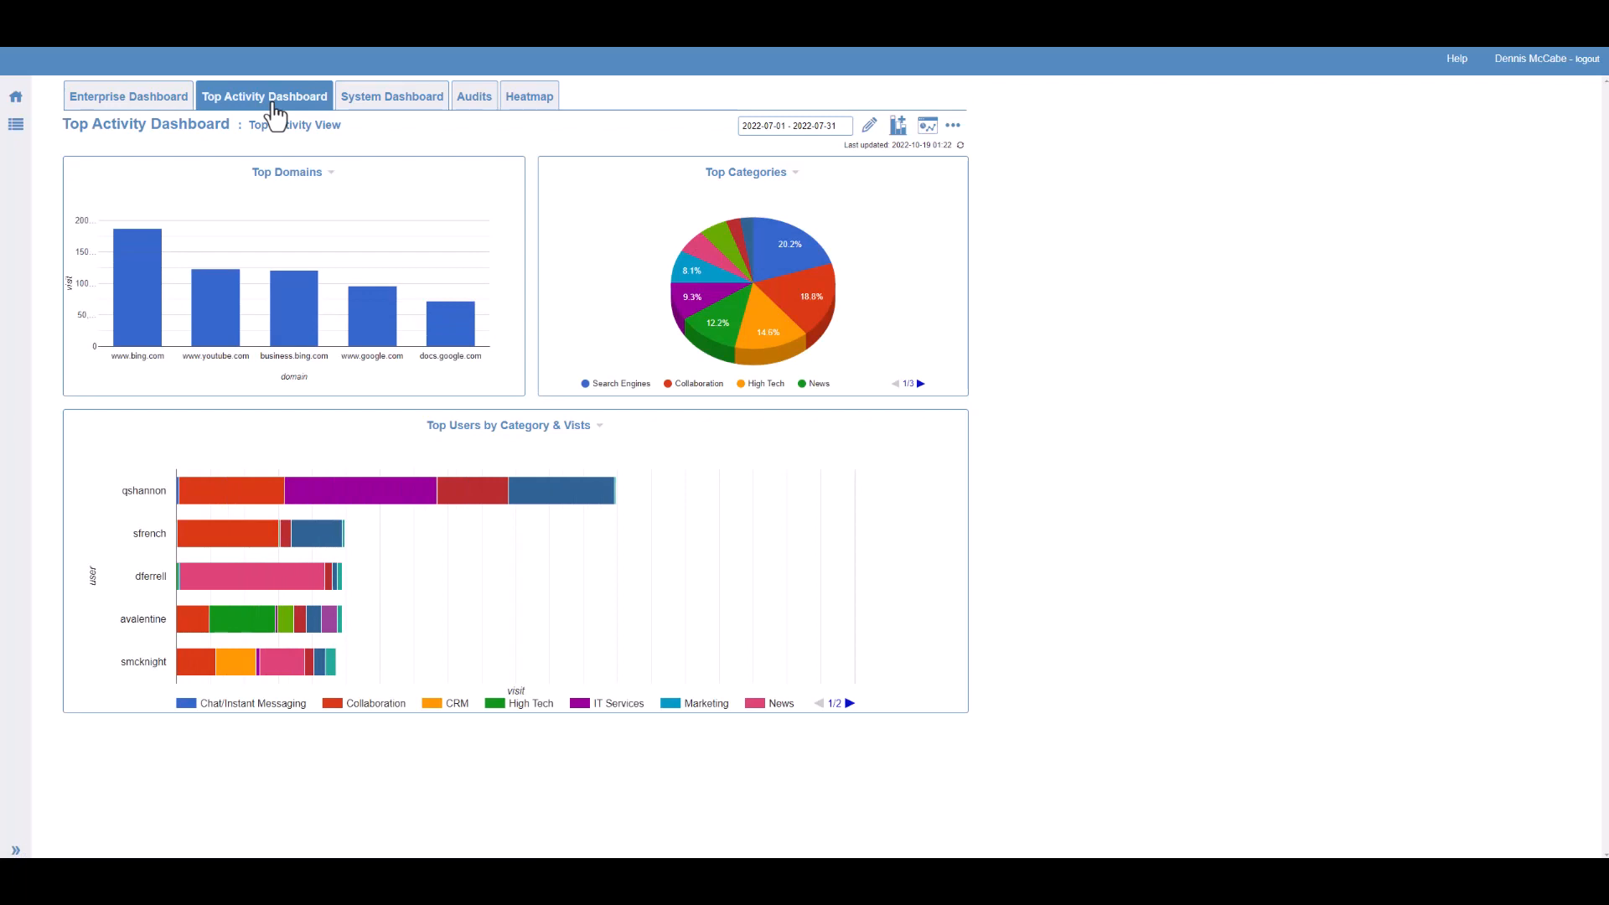
click(403, 99)
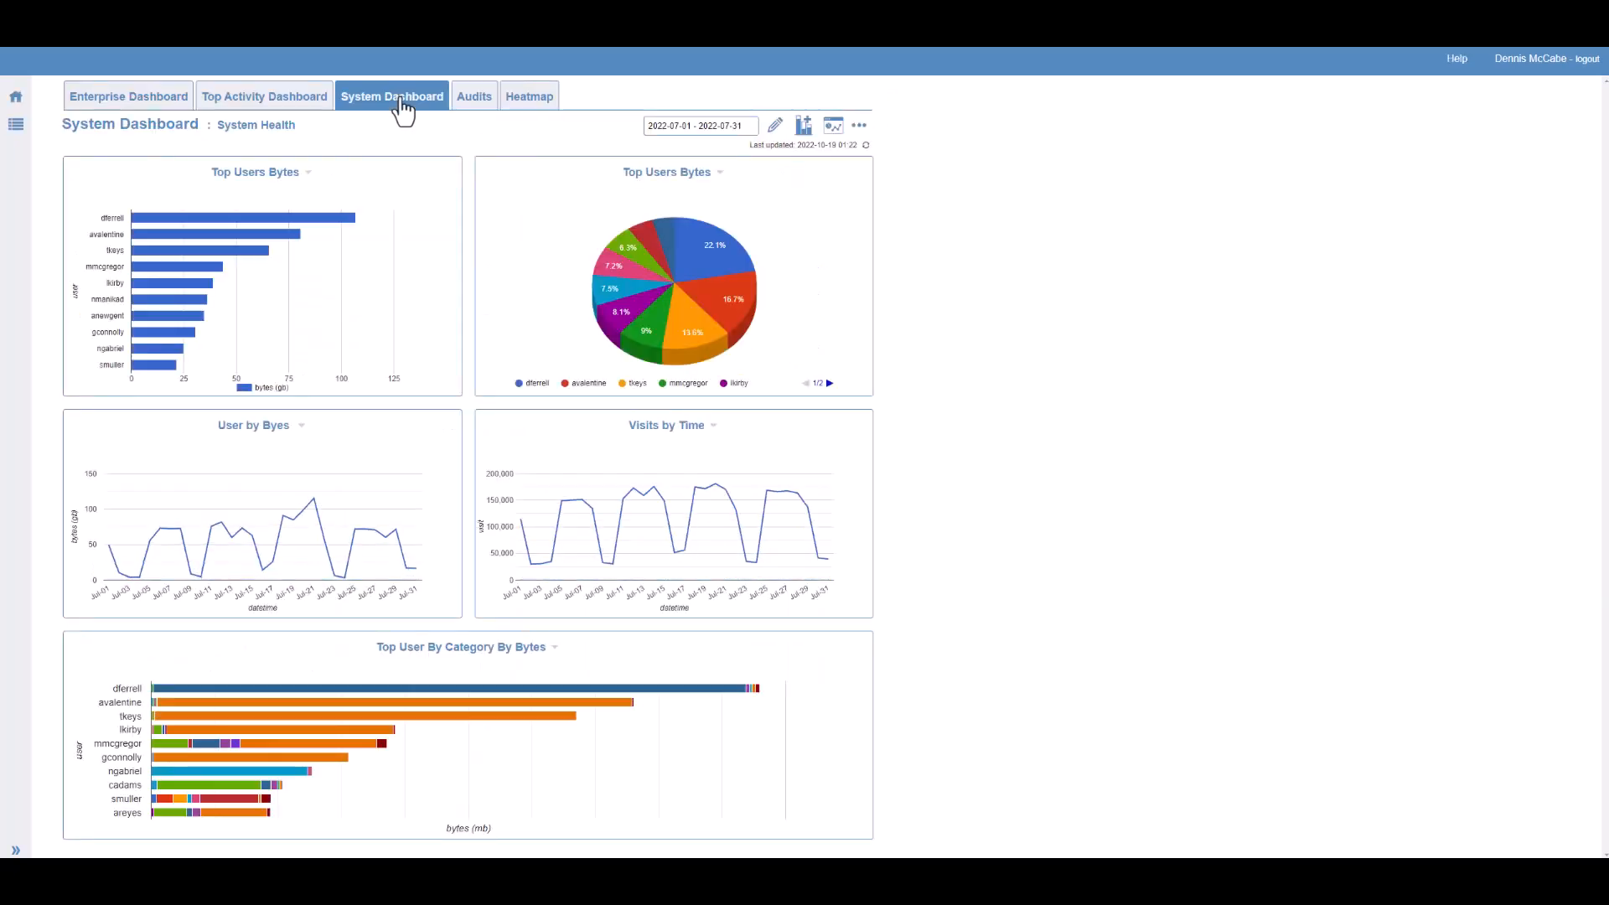
click(474, 98)
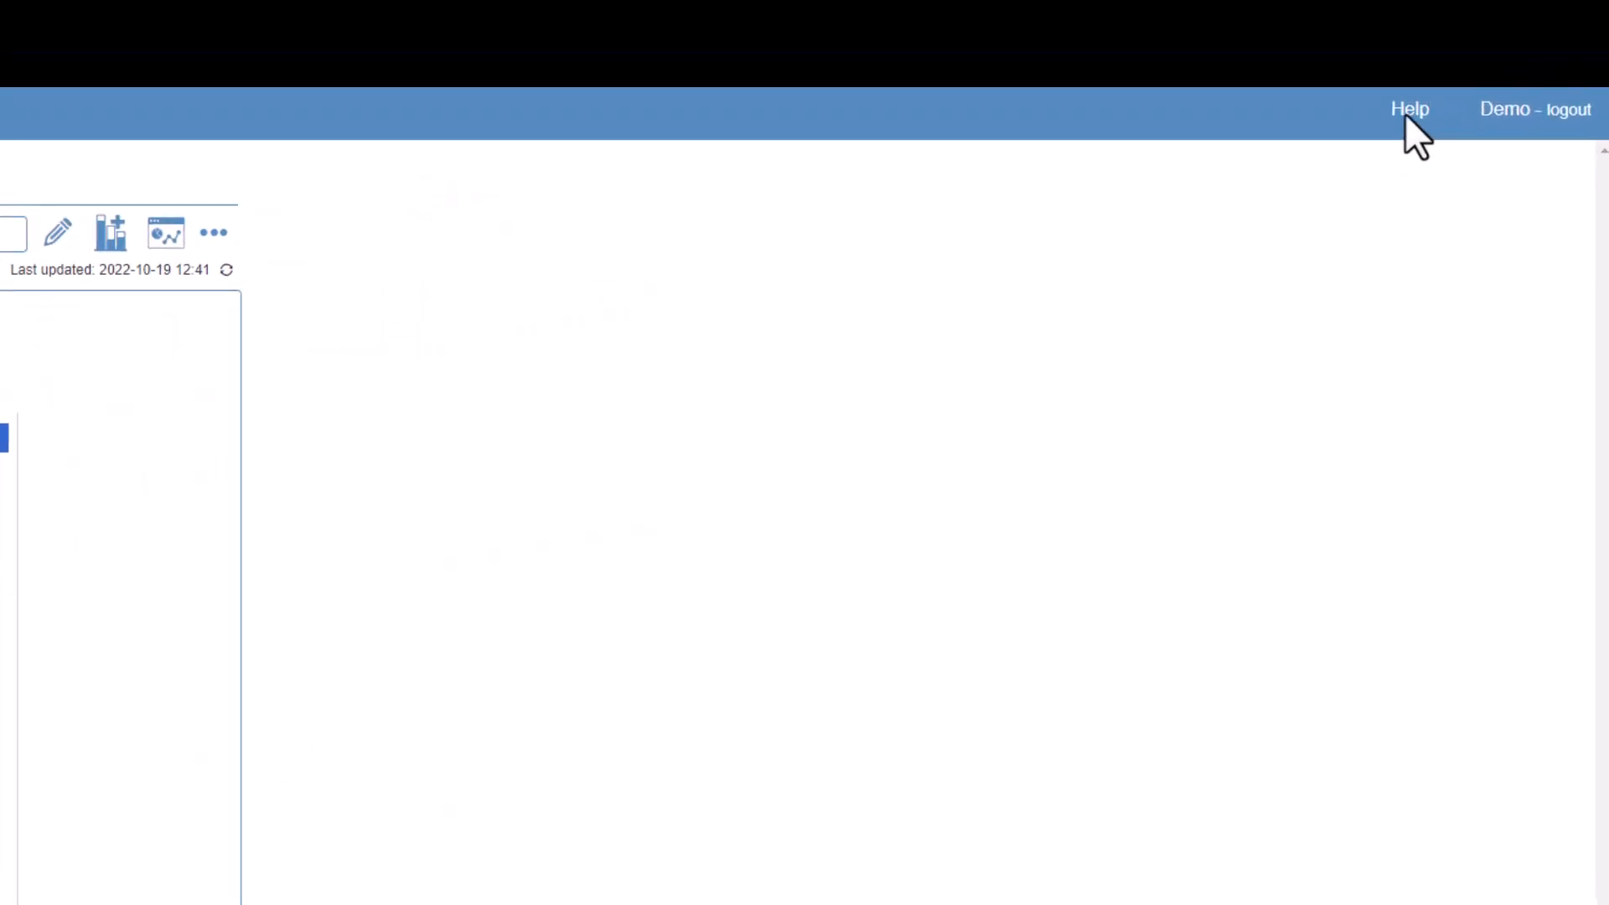
Open the built-in help for the dashboards.
click(1395, 125)
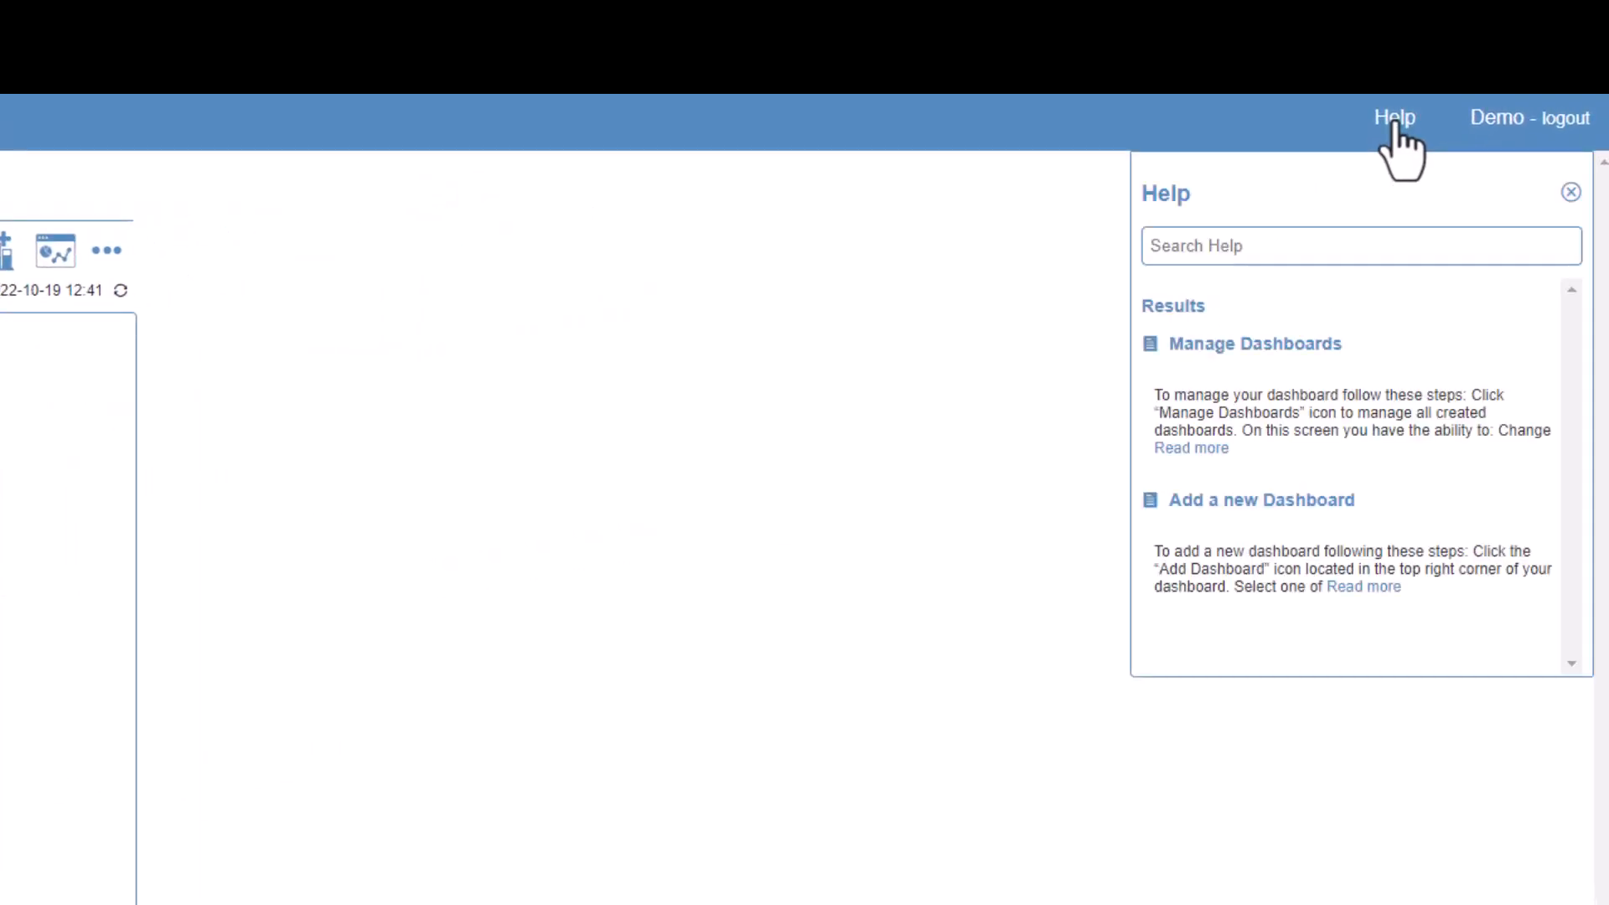